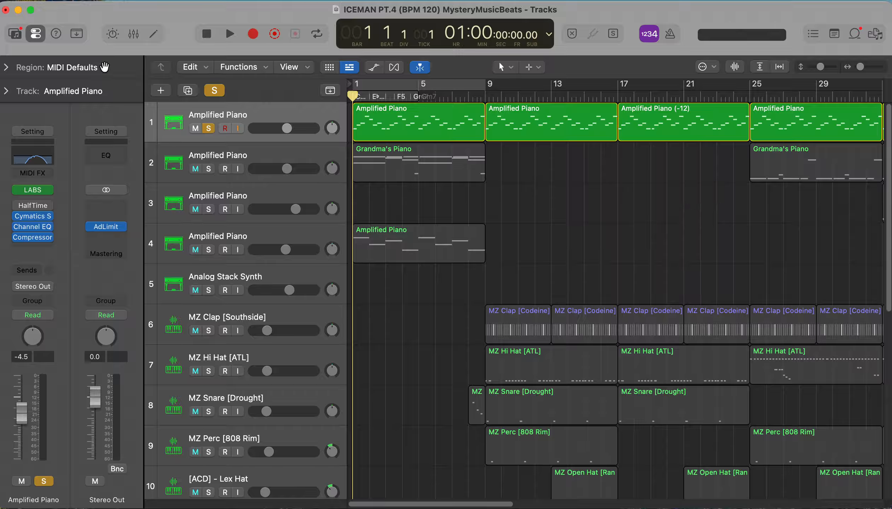
Step: Open the first Amplified Piano region on track 1 in the Piano Roll and play it back while viewing its notes
double_click(381, 113)
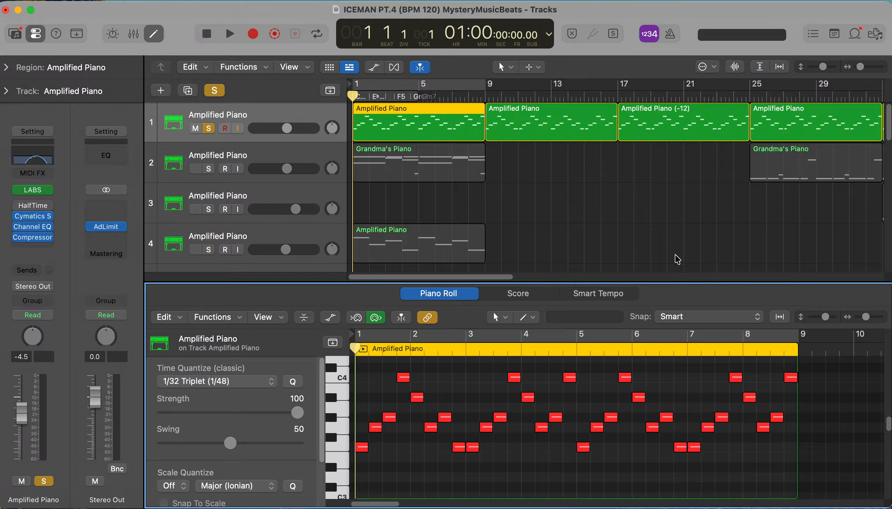
key(space)
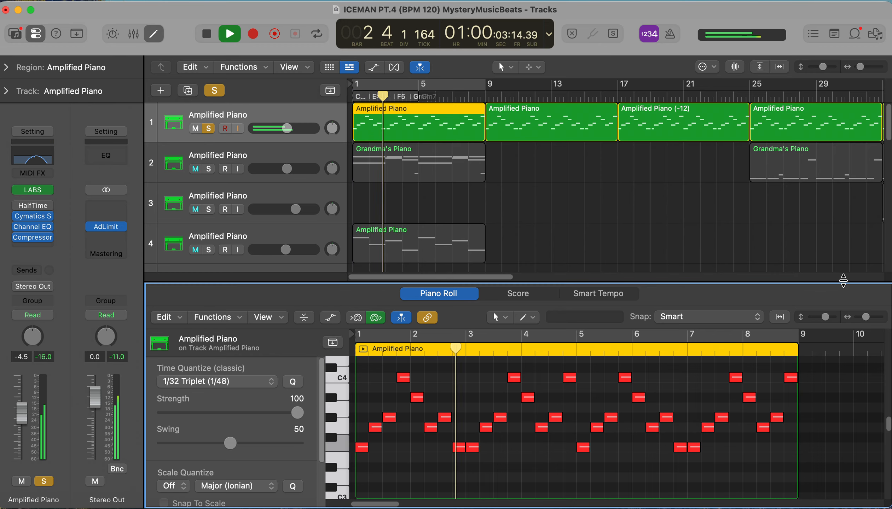
drag(604, 283, 843, 279)
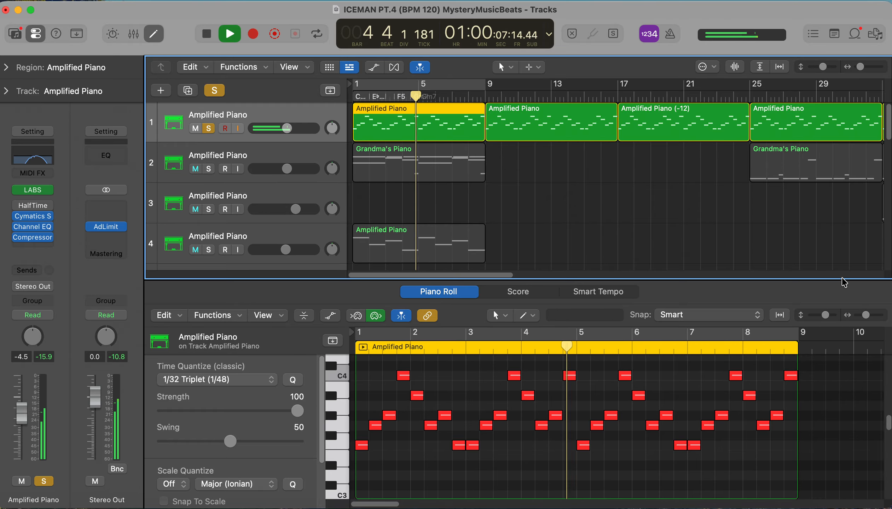
scroll(887, 418, up, 2)
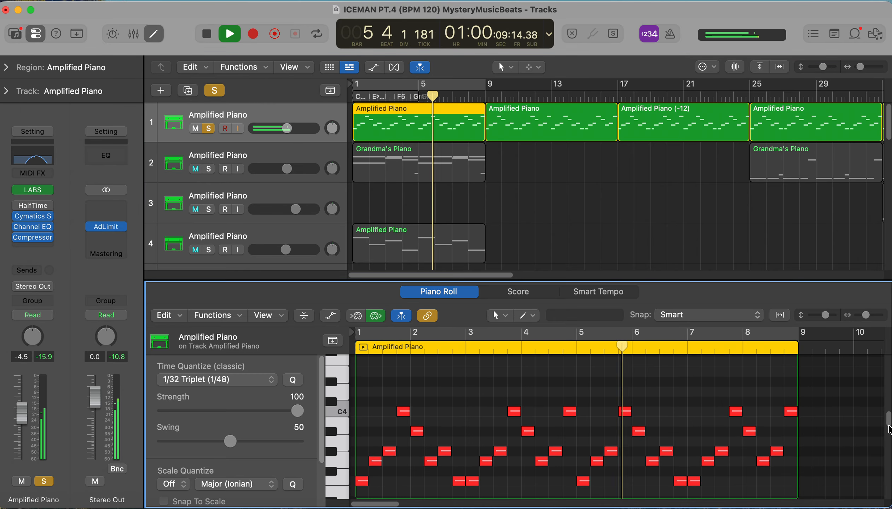
drag(888, 427, 888, 428)
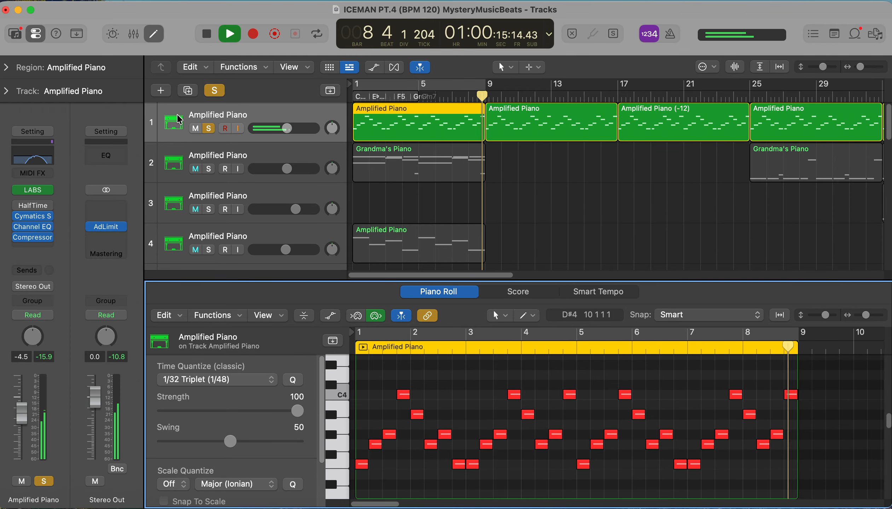
key(space)
Step: Examine the LABS instrument loaded on track 1 and its selected sound in the pack list, and close its window
mouse_move(37, 244)
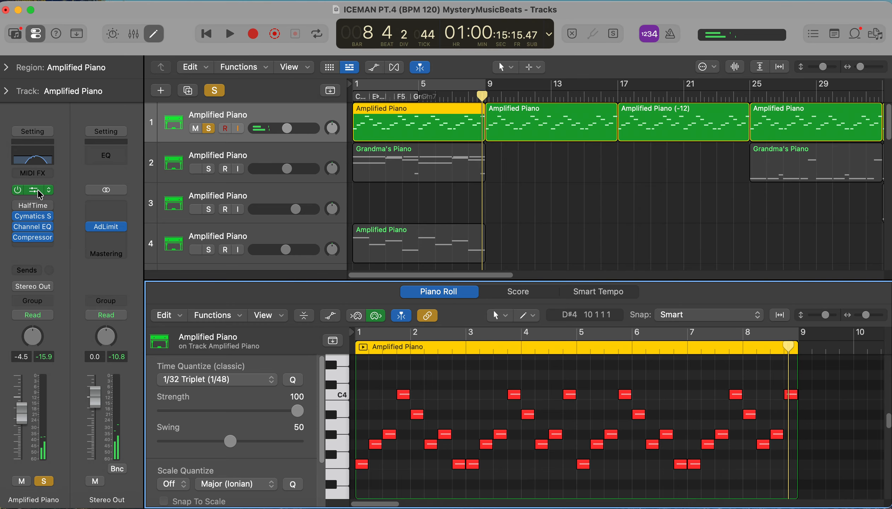
click(39, 192)
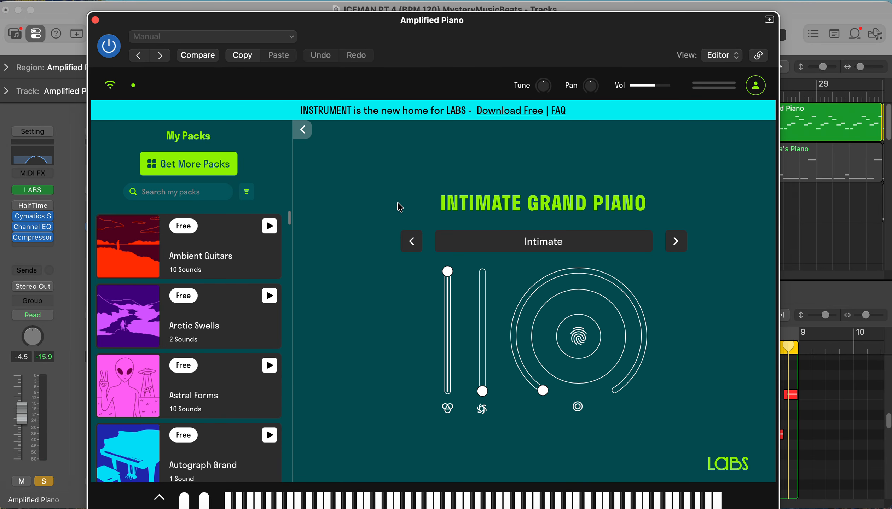
scroll(283, 248, down, 15)
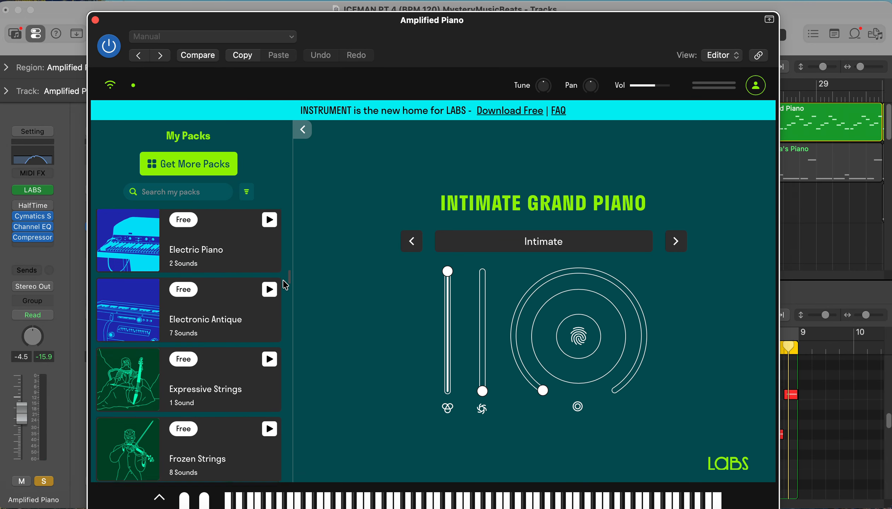
scroll(282, 326, down, 1)
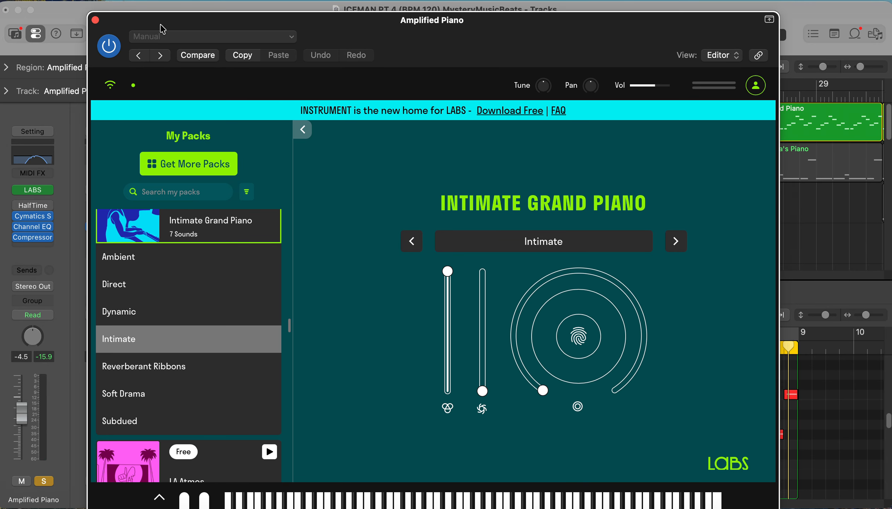
click(94, 20)
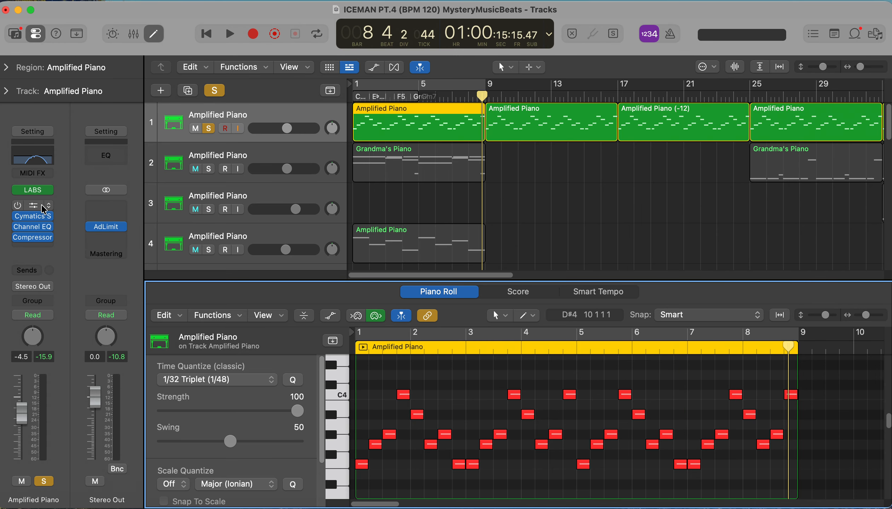
Step: Check the Cymatics Space Lite settings on track 1, bypass the effect and play the melody with bars 1 to 9 cycled
click(37, 218)
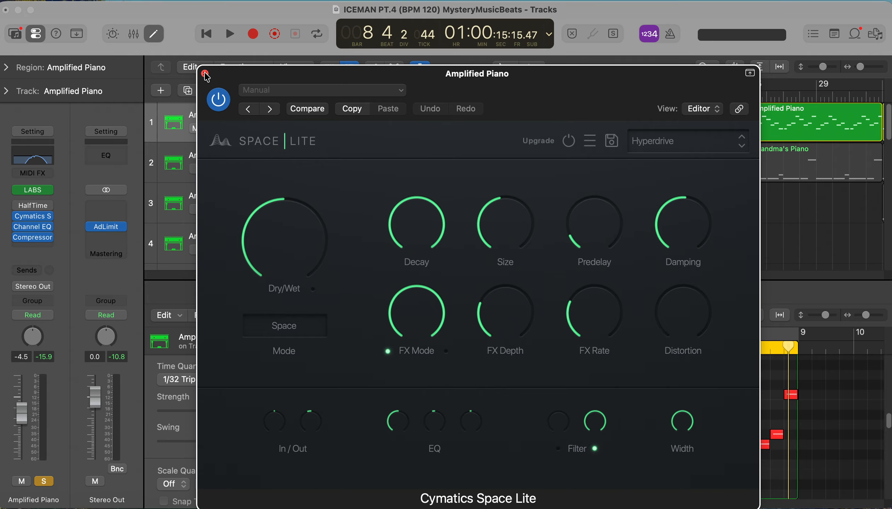
click(204, 74)
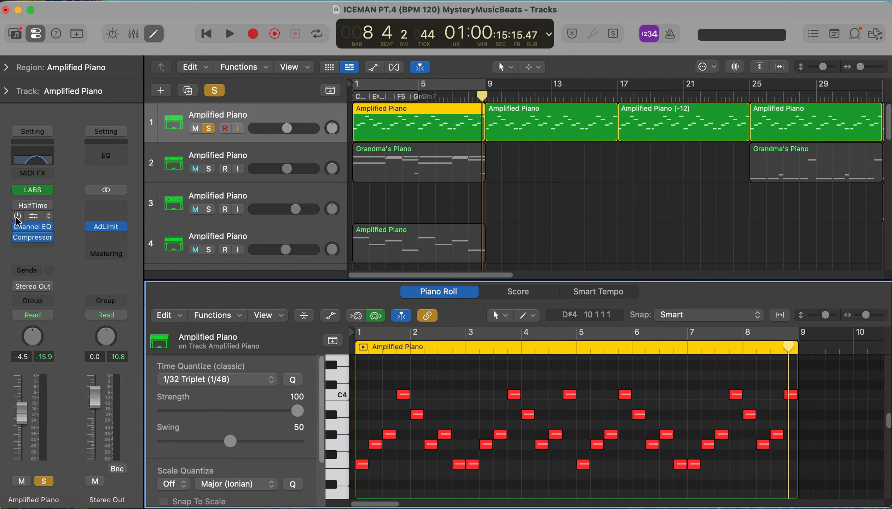
key(space)
key(space)
click(382, 84)
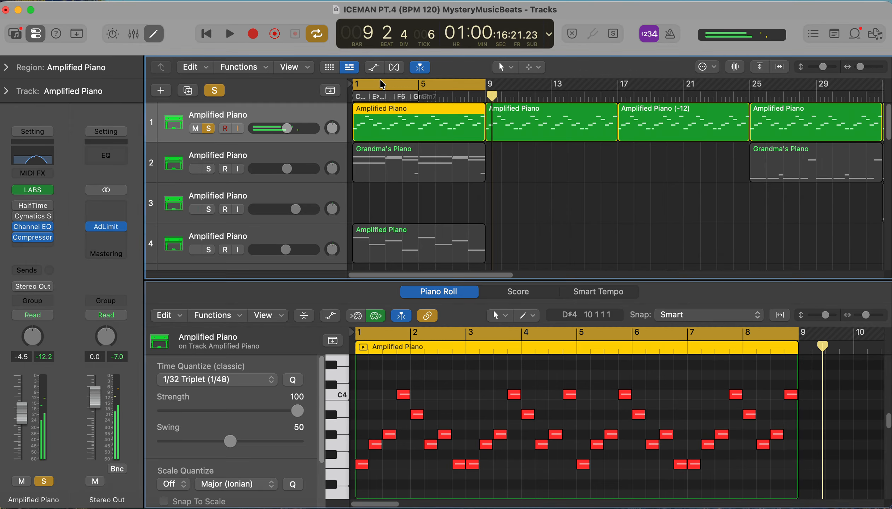
key(space)
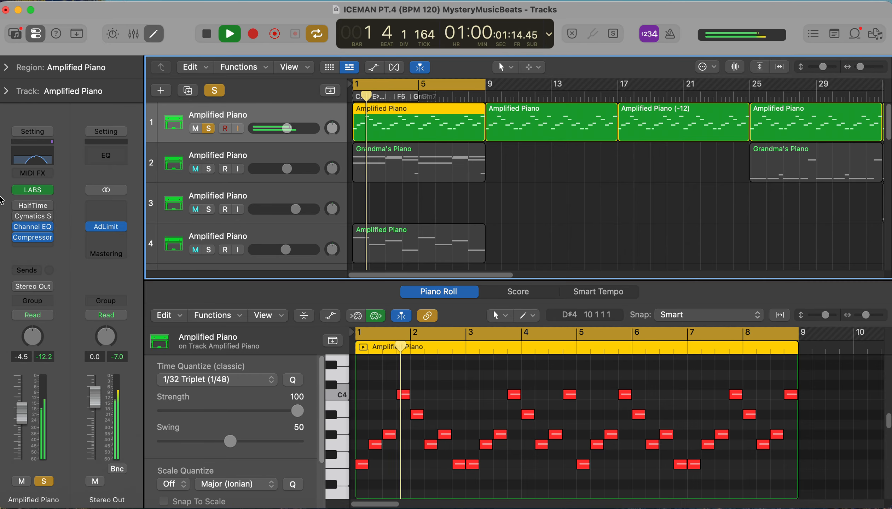
key(space)
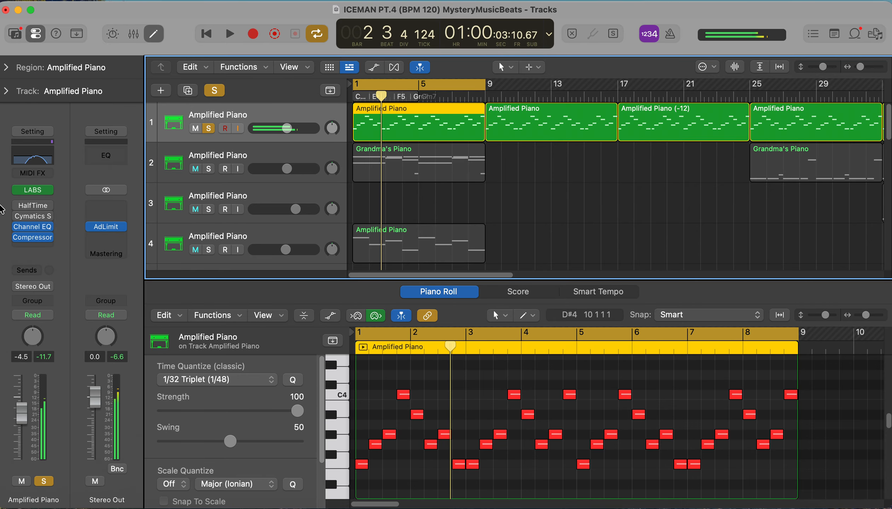
Step: Re-enable the Cymatics Space Lite effect on track 1 and play the cycled melody again for comparison
mouse_move(14, 219)
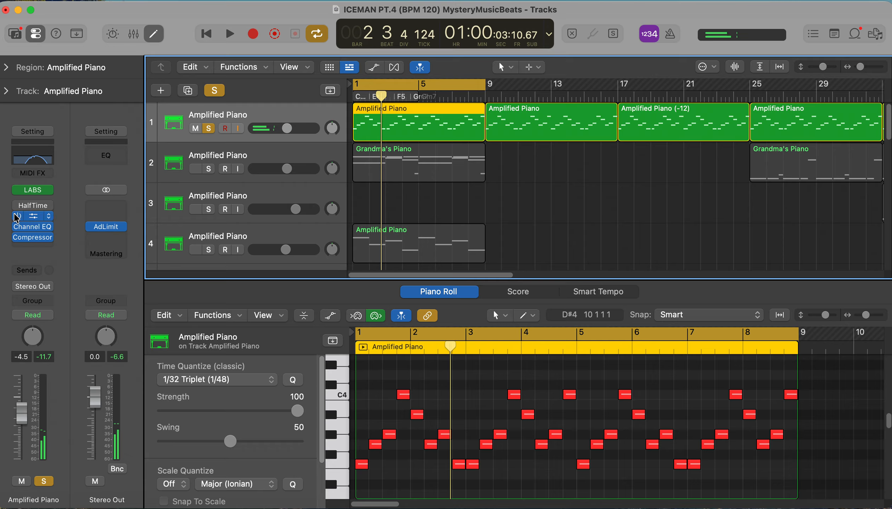
key(space)
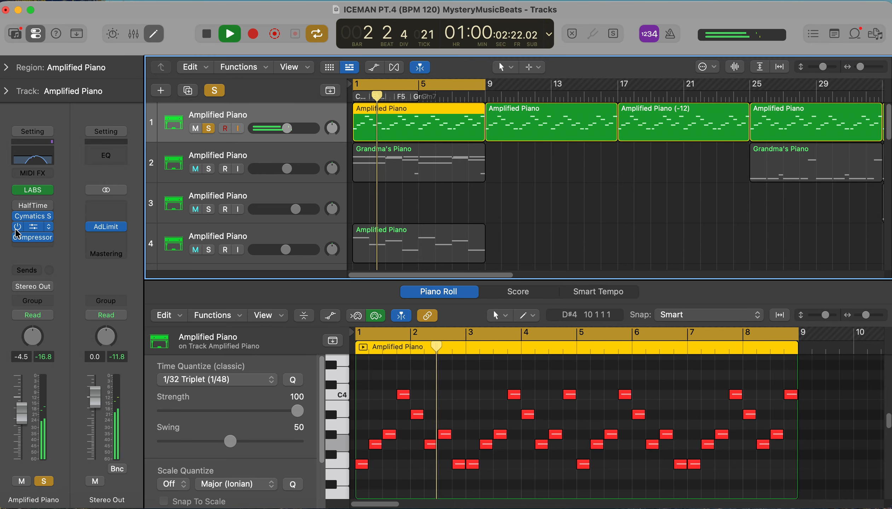
key(space)
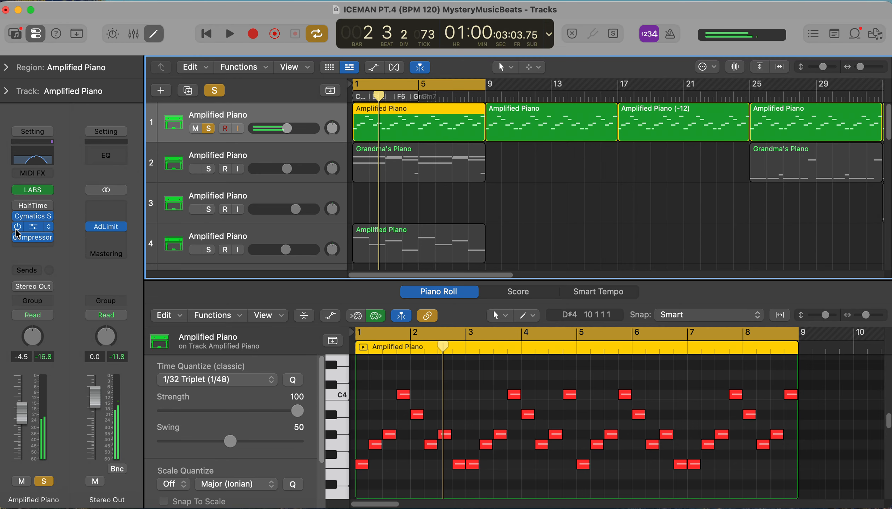
Step: Solo track 2 alongside track 1 and play both parts with the Grandma's Piano notes shown in the Piano Roll
click(209, 169)
click(220, 157)
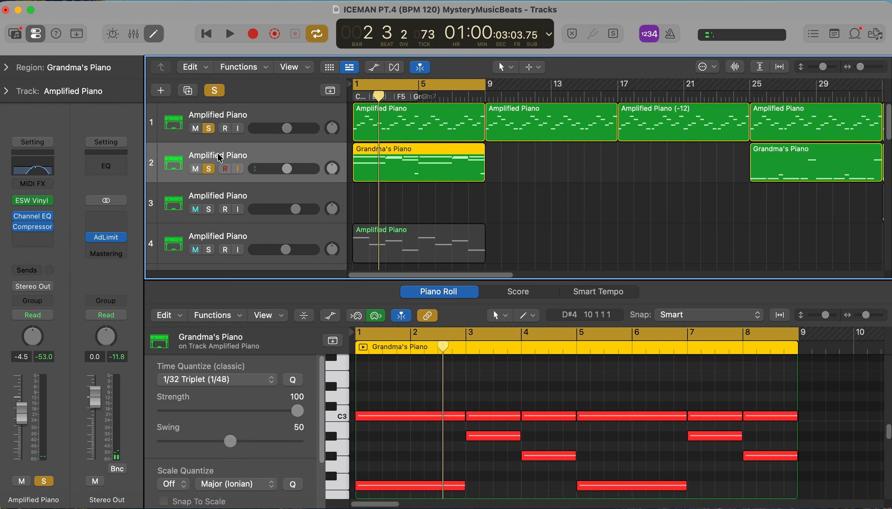
key(space)
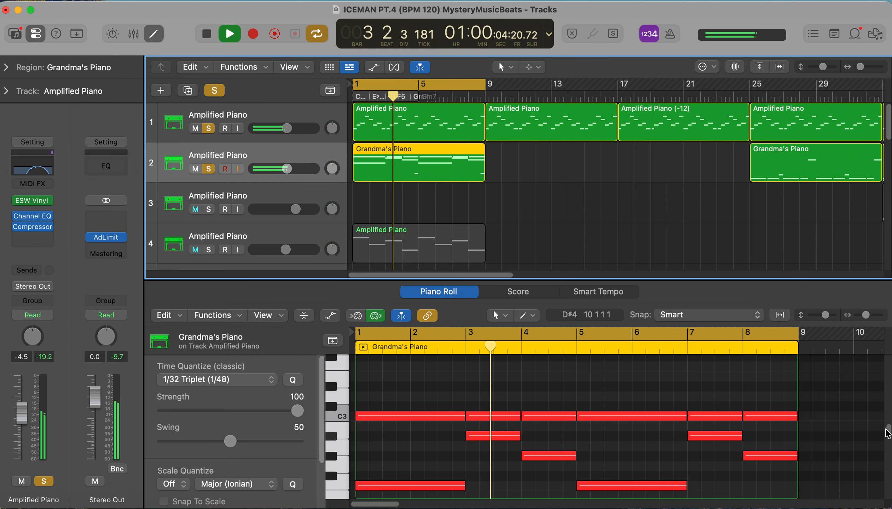
drag(888, 434, 888, 439)
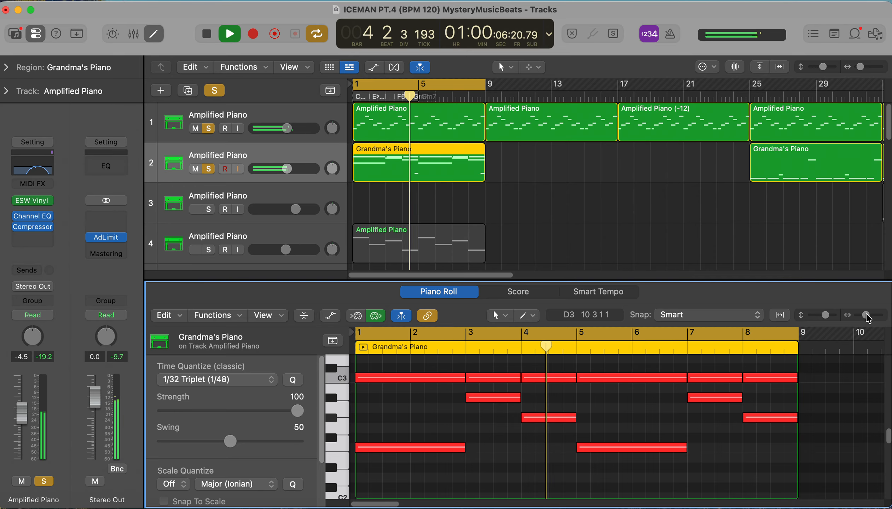
drag(866, 315, 864, 315)
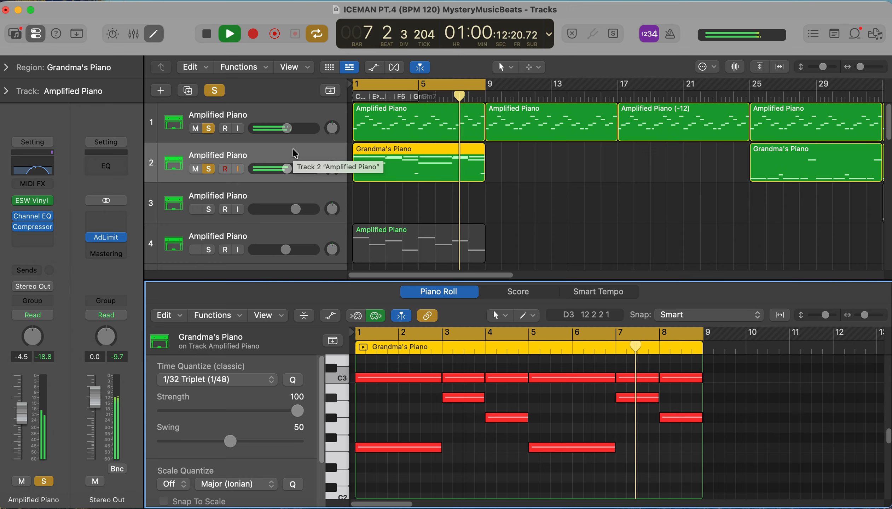
key(space)
Step: Unsolo track 1 and examine the ESW Vinyl Guitar 2 instrument on track 2, closing its window when finished
click(209, 128)
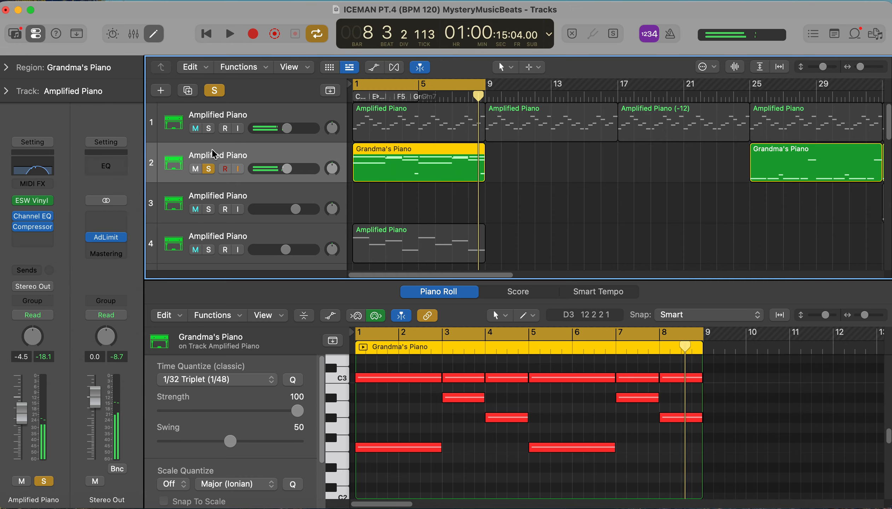
click(41, 202)
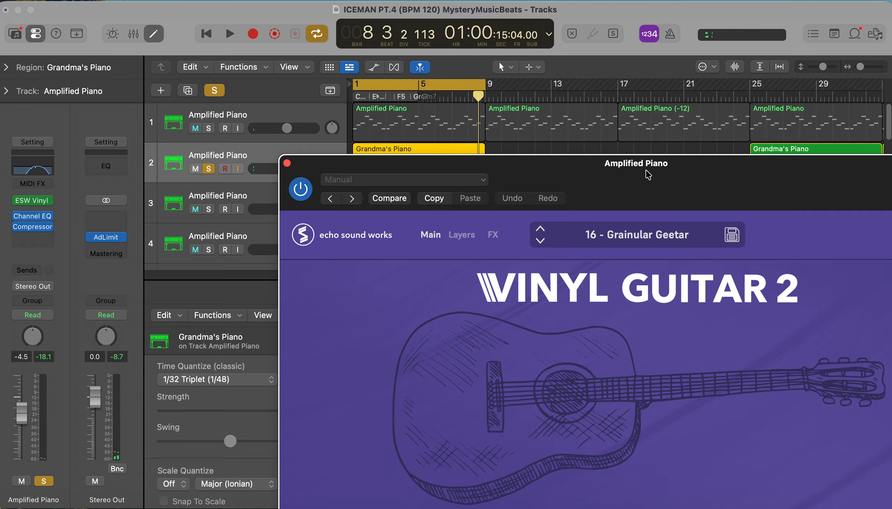
drag(647, 175, 516, 33)
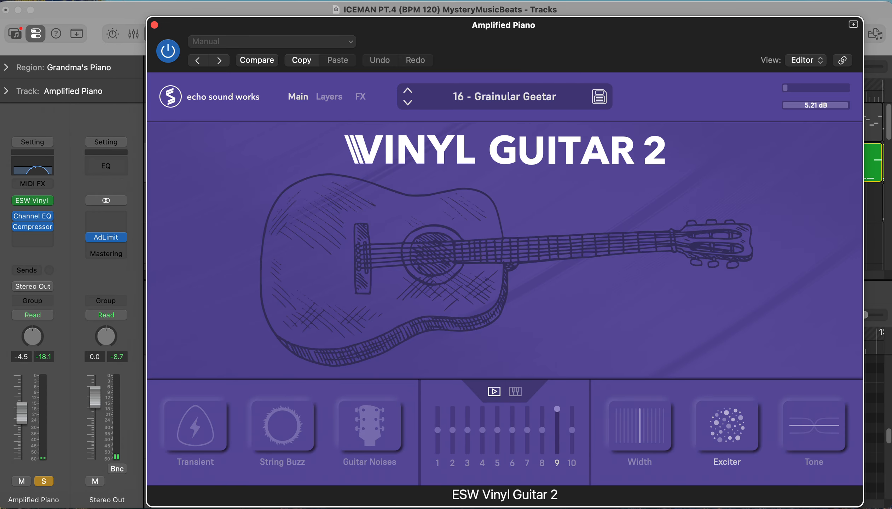
click(155, 25)
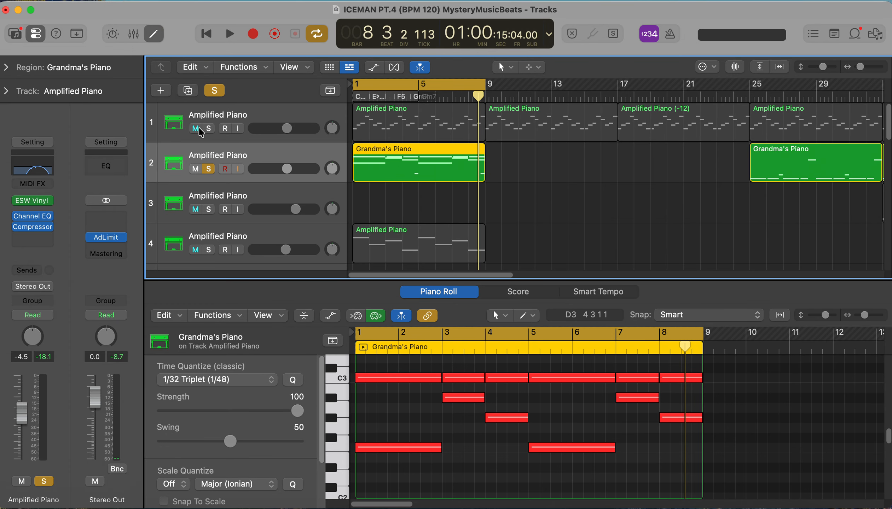
Step: Solo tracks 1 and 4 together with track 2 and play the three layers while viewing track 4's notes
click(208, 129)
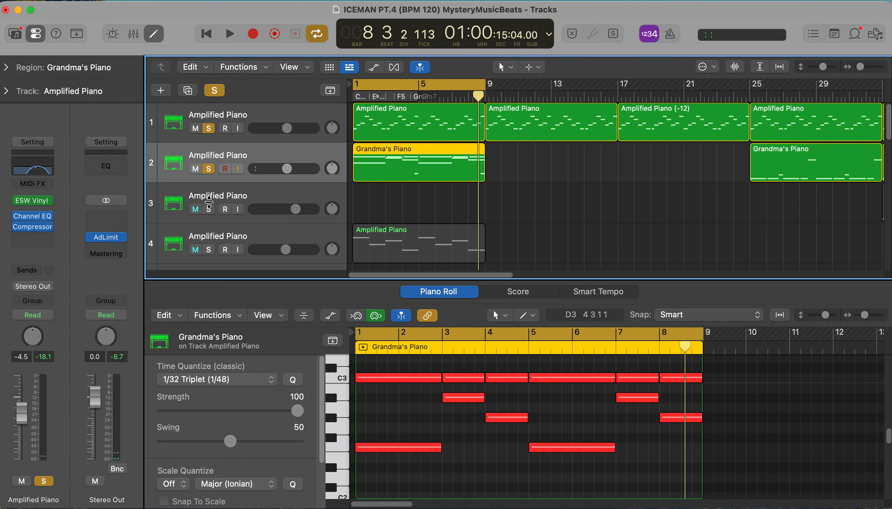
click(208, 250)
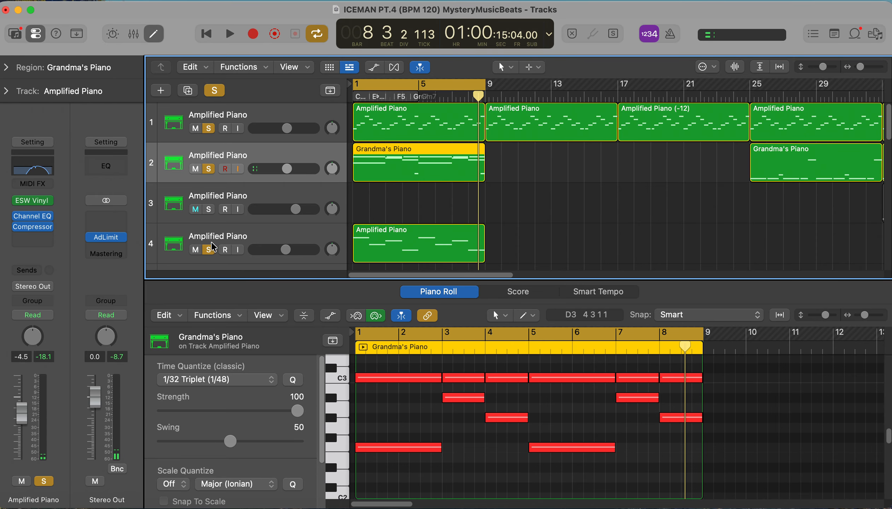
click(229, 234)
key(space)
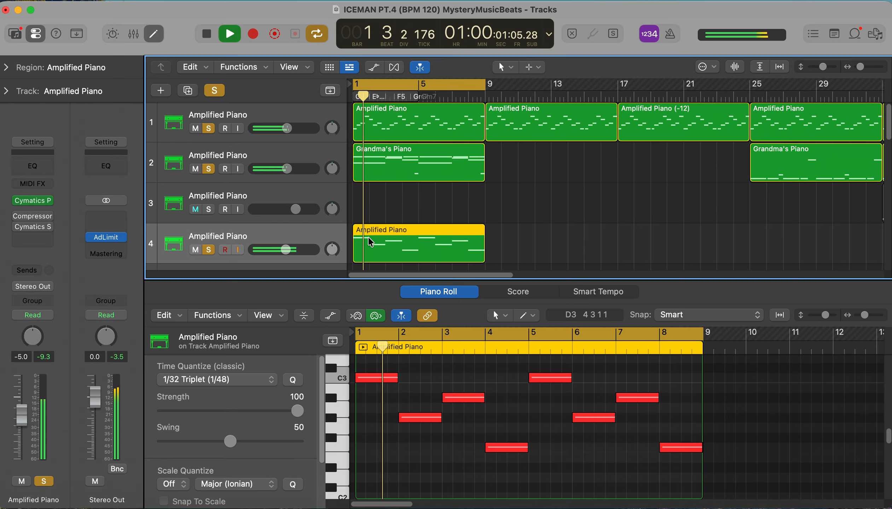
mouse_move(40, 209)
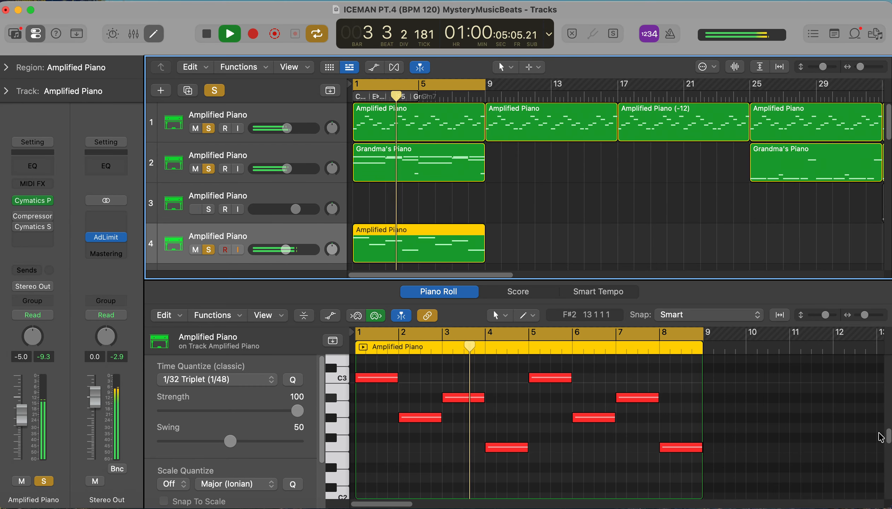
drag(864, 315, 863, 315)
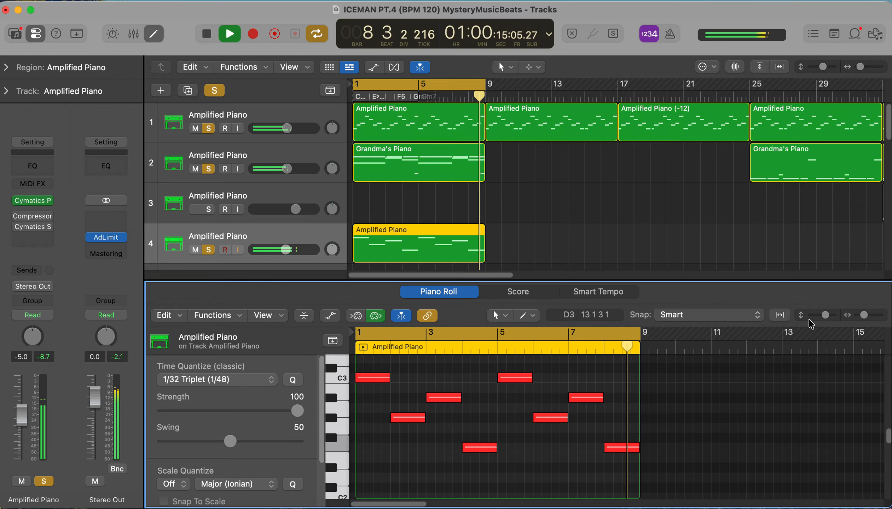
key(space)
Step: Examine the Cymatics Pandora instrument on track 4, and close both its window and the Piano Roll
click(32, 202)
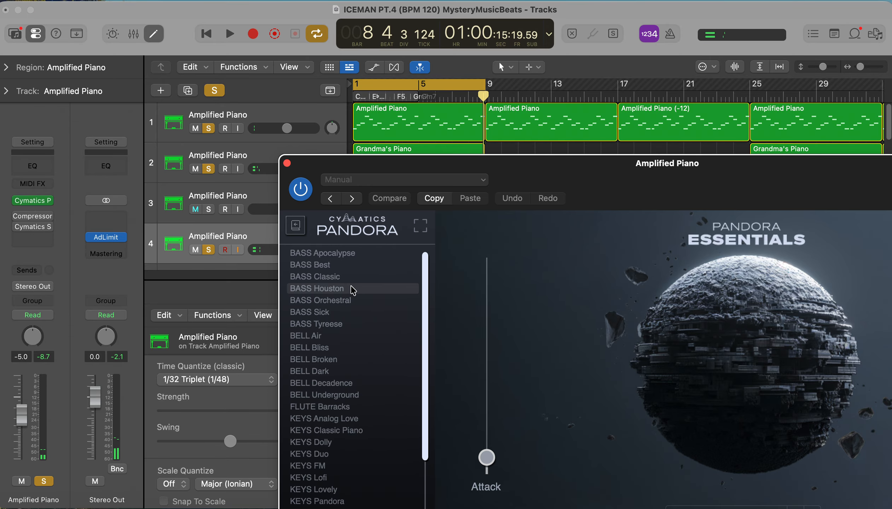
drag(453, 158, 366, 111)
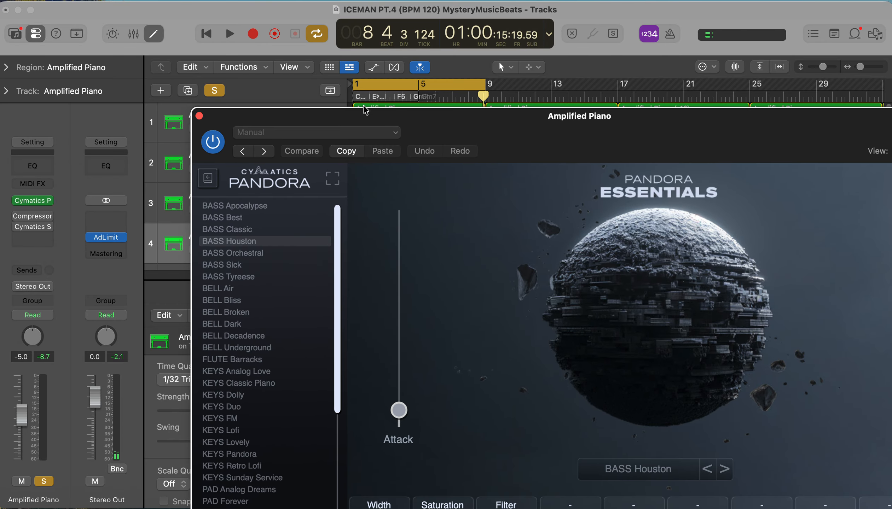
drag(269, 117, 176, 74)
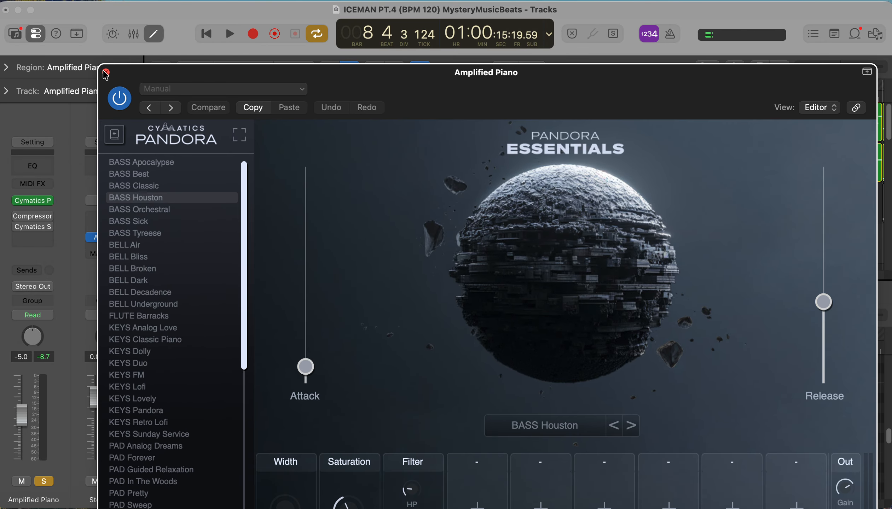
click(106, 73)
key(p)
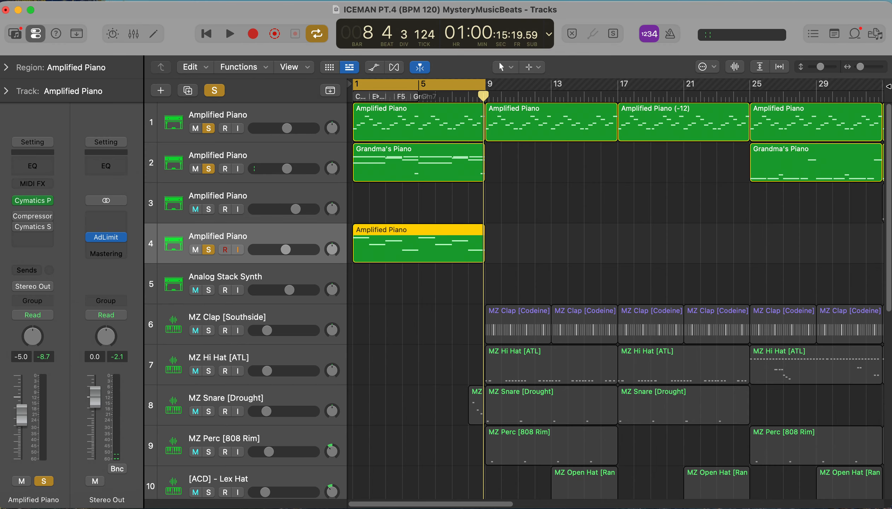
Step: Move the cycle range to bars 33–41 and clear all track solos
drag(861, 67, 859, 75)
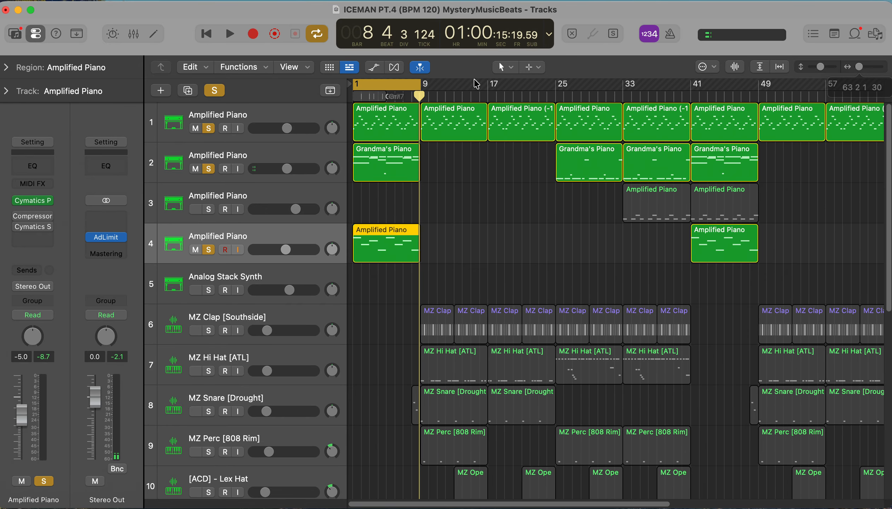
drag(370, 84, 644, 81)
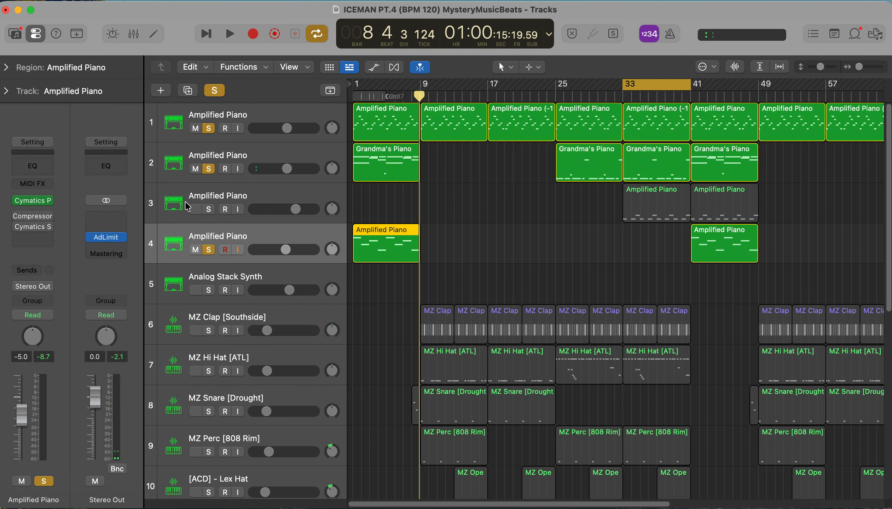
click(209, 209)
click(216, 94)
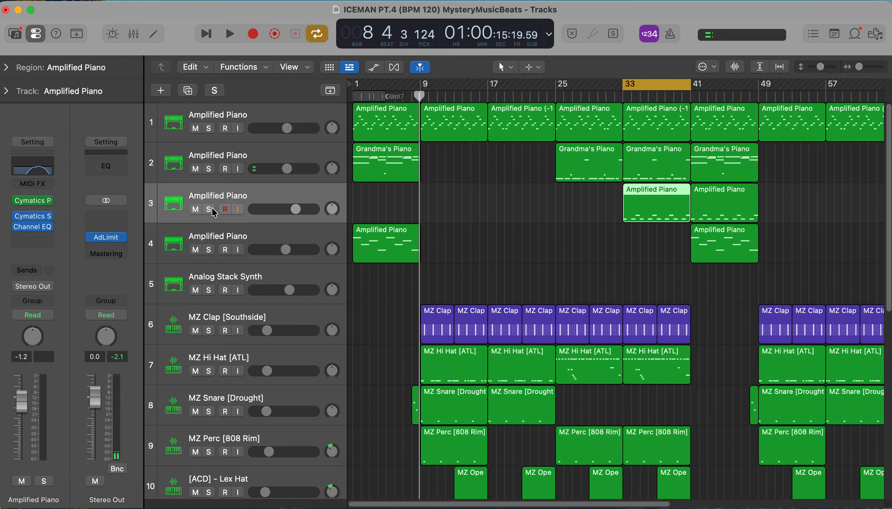
Step: Solo track 3 and play its Amplified Piano region at bar 33 while viewing the notes in the Piano Roll
click(212, 210)
double_click(661, 211)
key(space)
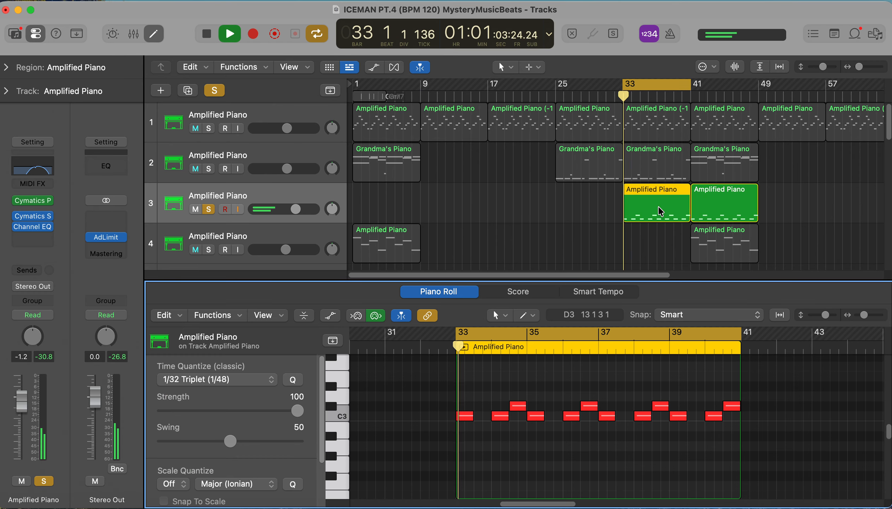
mouse_move(40, 220)
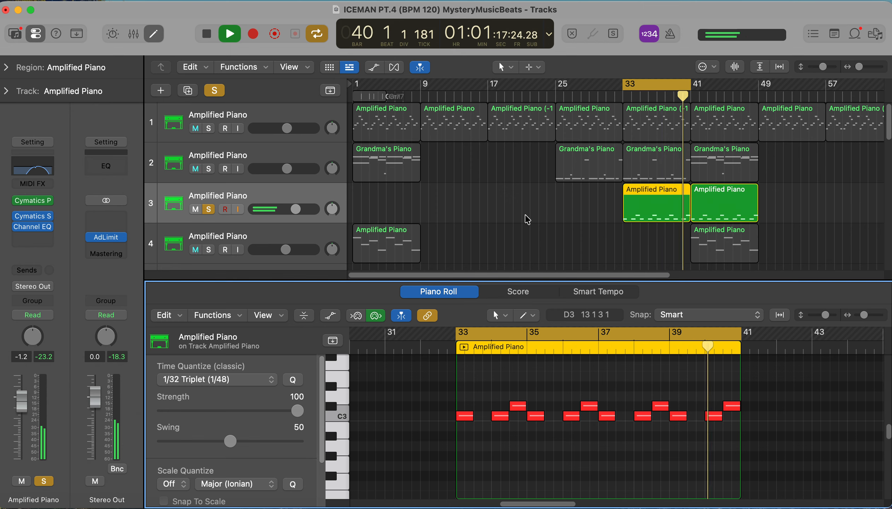
key(space)
Step: Solo track 2 in place of track 3 and play its Grandma's Piano region at bar 33 while viewing the notes
click(218, 170)
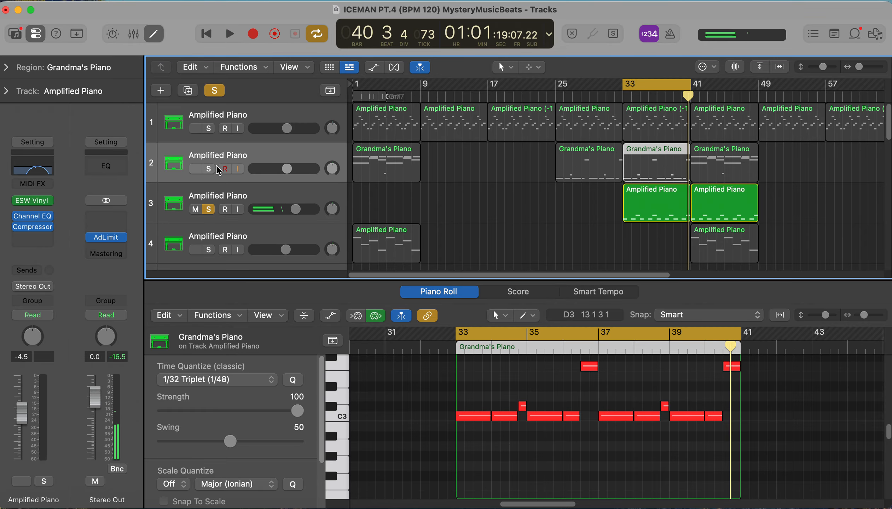
click(209, 170)
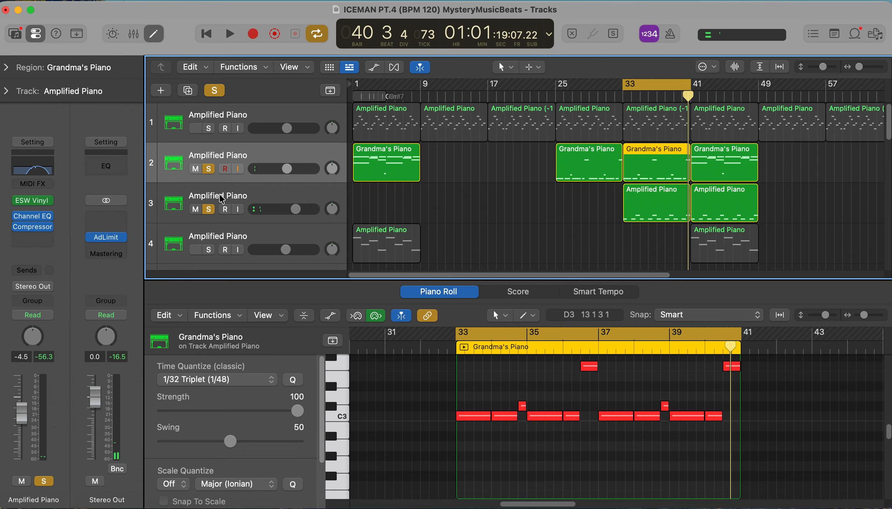
click(208, 210)
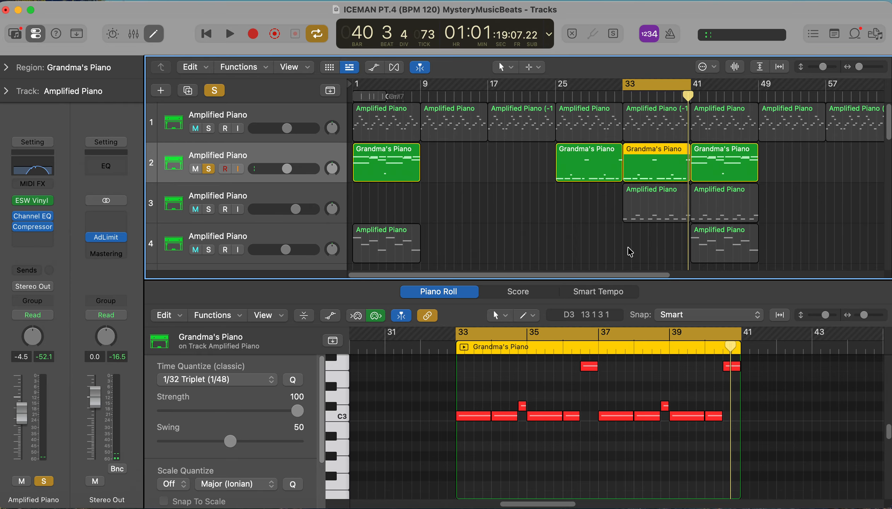
key(e)
key(e)
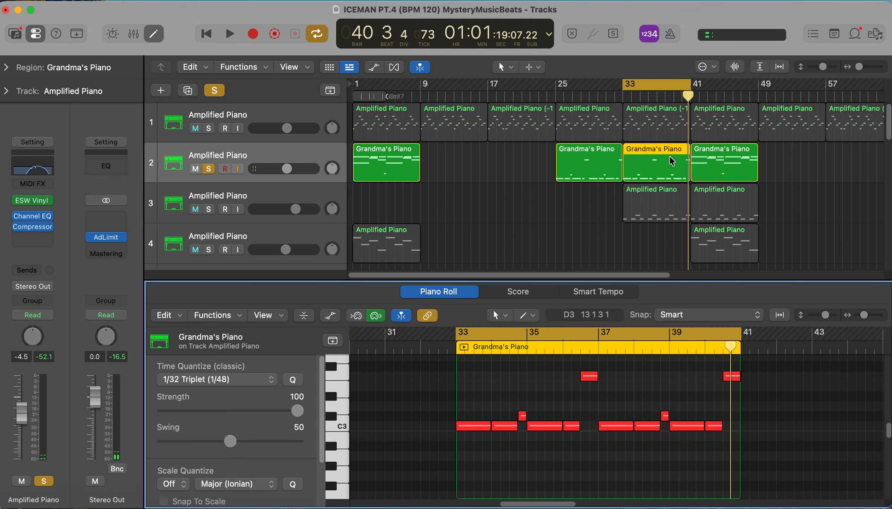
mouse_move(657, 84)
mouse_down()
mouse_move(386, 86)
mouse_move(732, 87)
mouse_move(657, 87)
mouse_up()
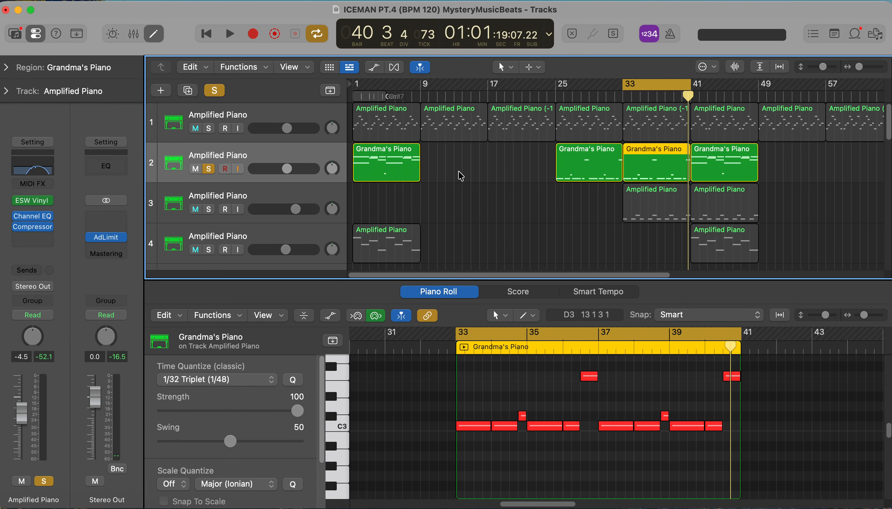
key(space)
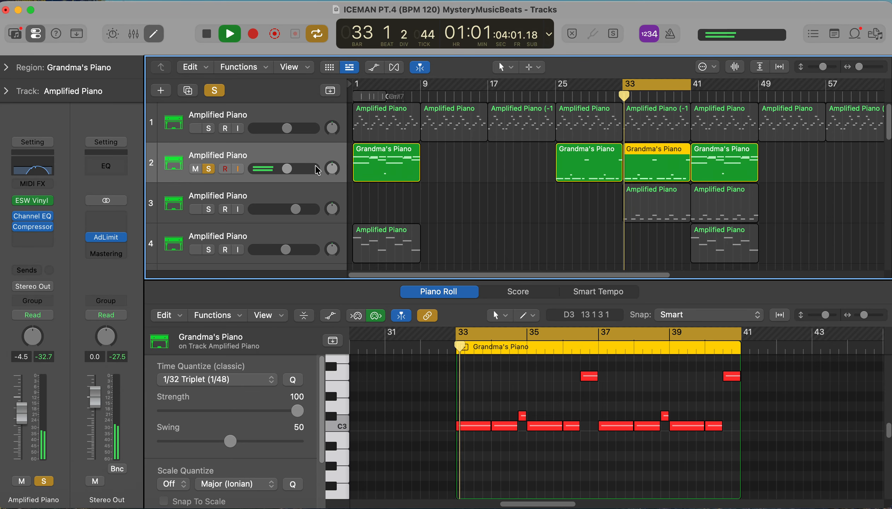
click(447, 223)
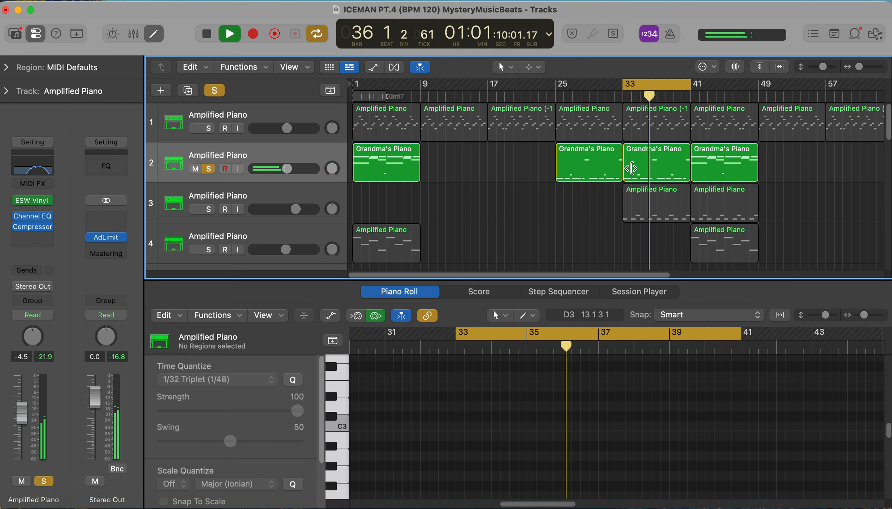
click(654, 164)
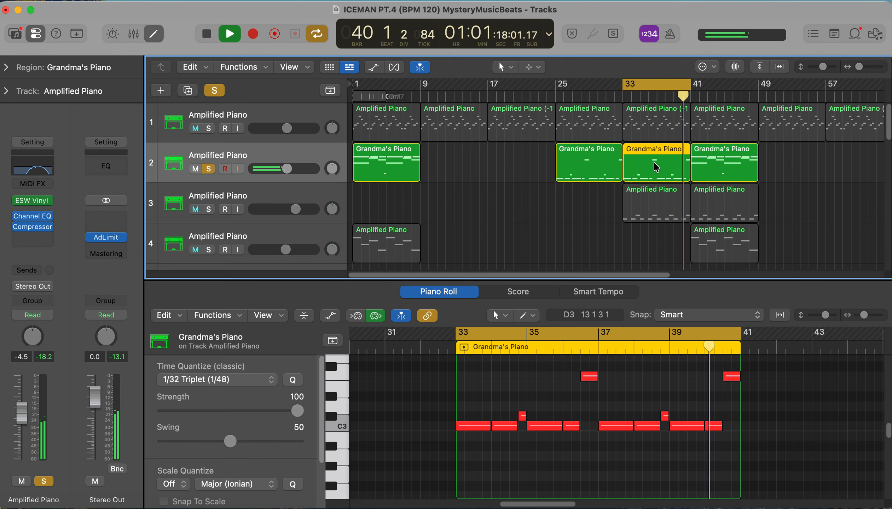
key(space)
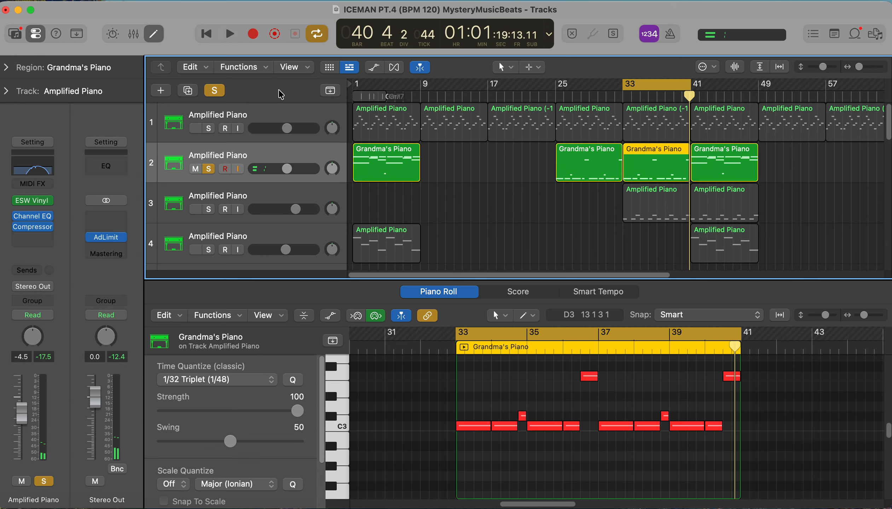
Step: Move the cycle range to bars 81–97 and turn off the solo on track 2
drag(866, 65, 864, 65)
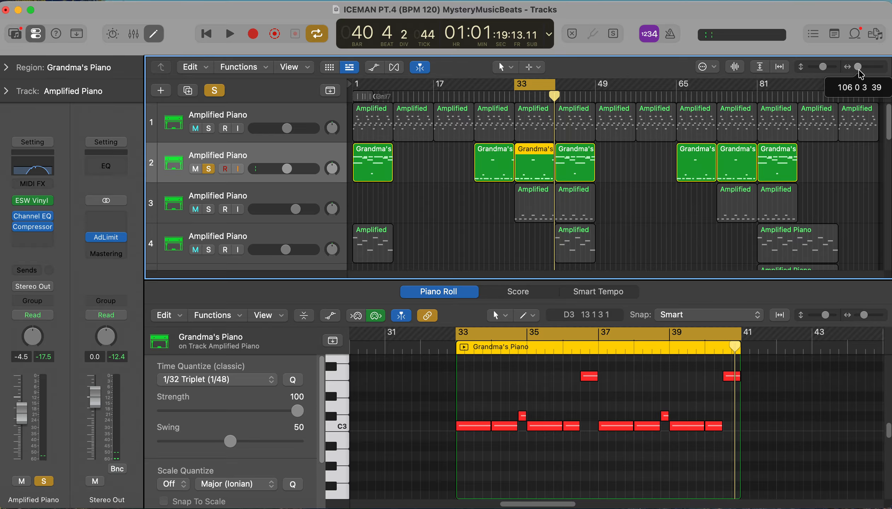
drag(889, 133, 889, 157)
drag(535, 94, 838, 96)
click(215, 101)
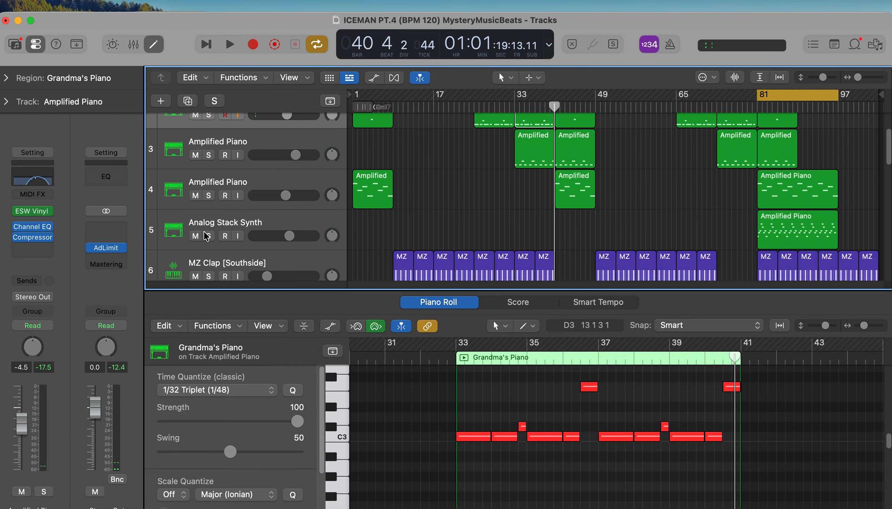
Step: Solo the Analog Stack Synth track and play its region at bar 81 while viewing the notes in the Piano Roll
click(209, 236)
key(space)
click(777, 241)
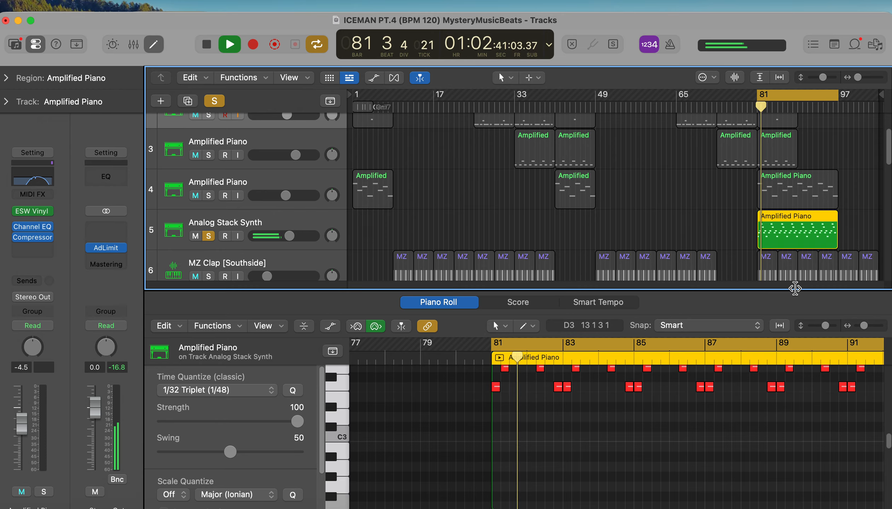
click(887, 436)
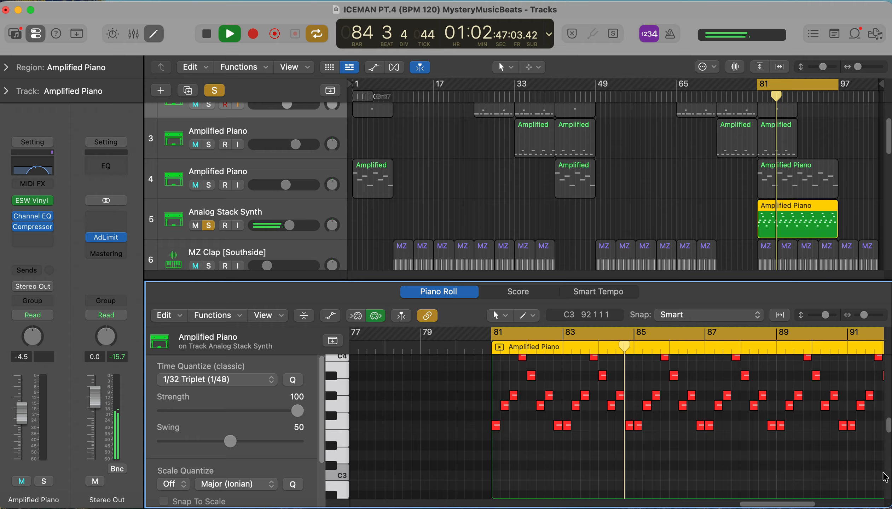
scroll(889, 430, up, 3)
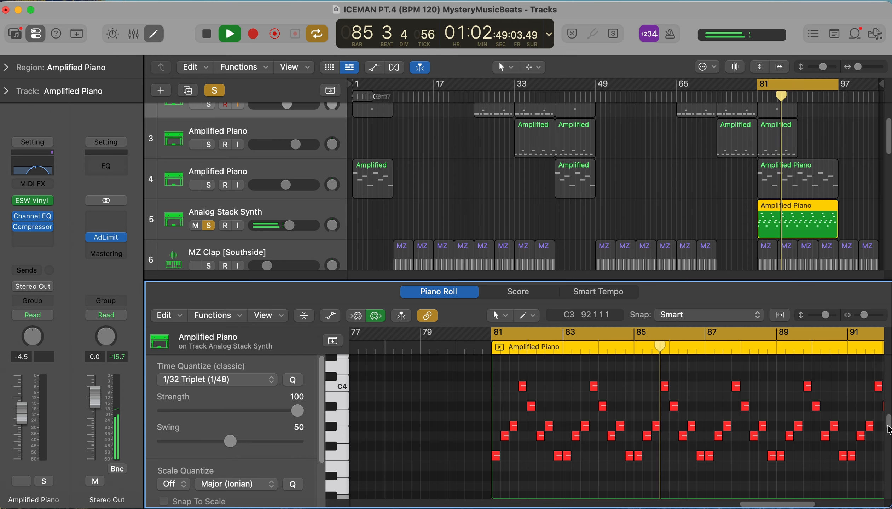
mouse_move(736, 388)
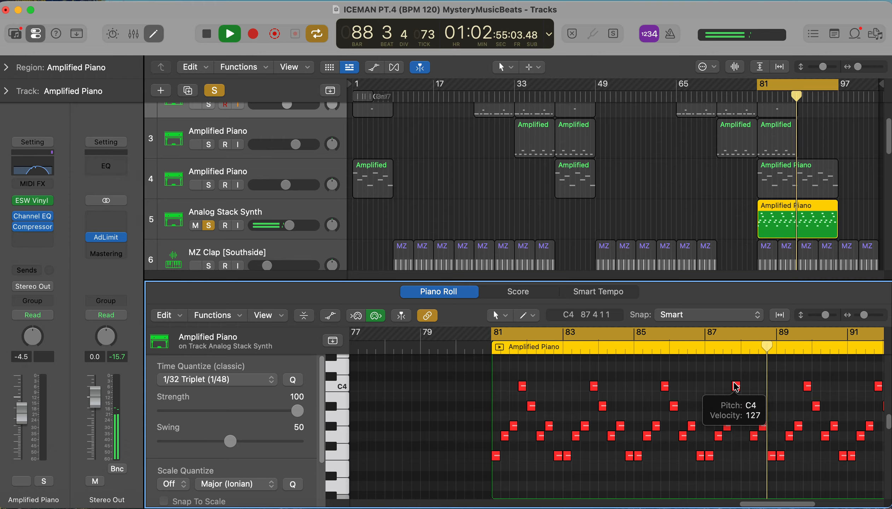
key(space)
Step: Examine the Alchemy instrument on the Analog Stack Synth track, and close both its window and the Piano Roll
click(310, 220)
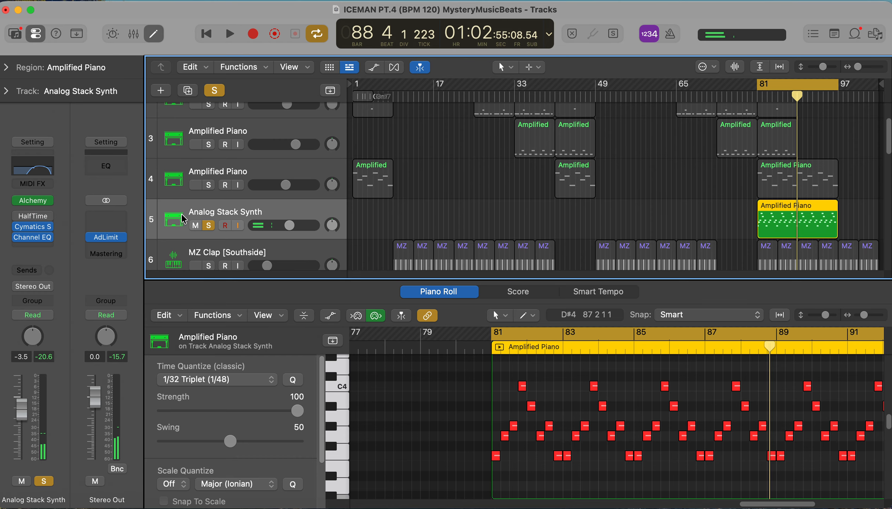
click(39, 203)
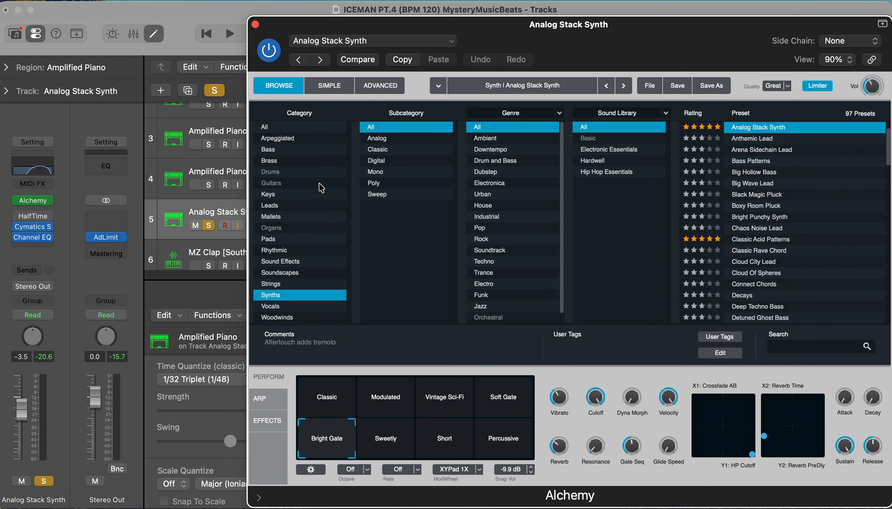
click(255, 25)
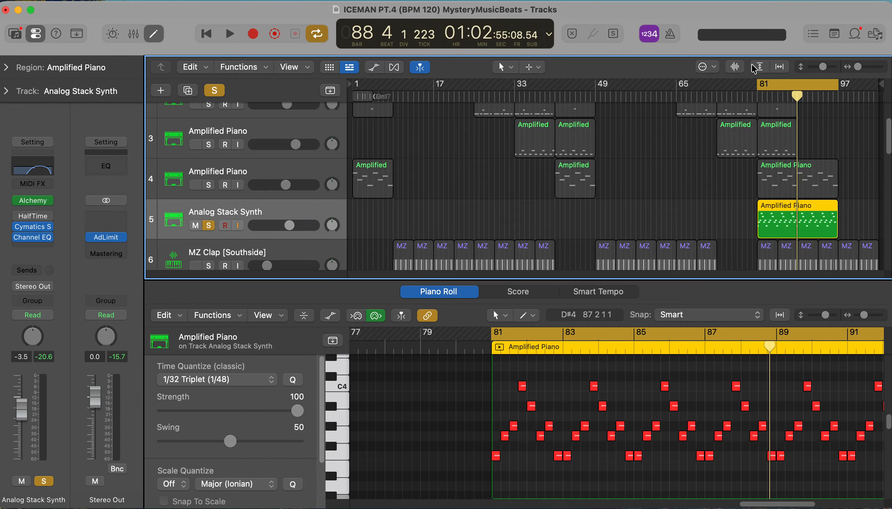
key(n)
key(n)
scroll(852, 123, up, 3)
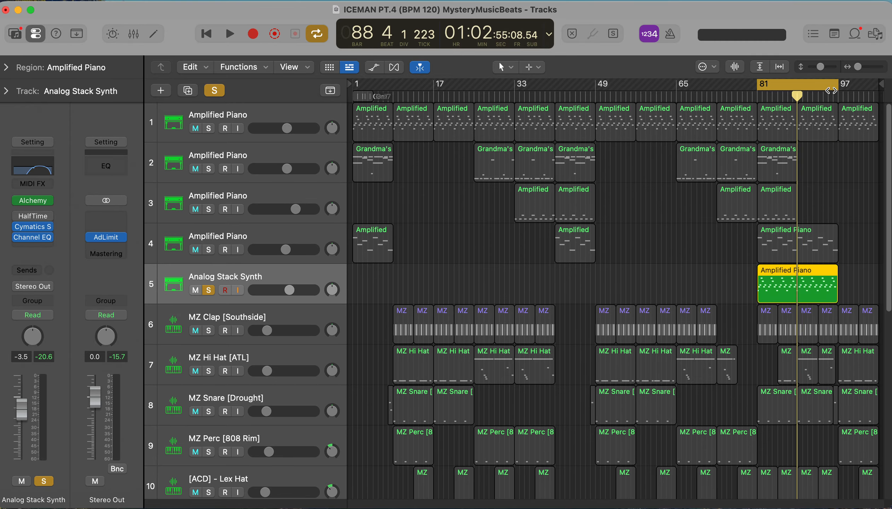
Step: Move the cycle range to bars 9–25 and clear the Analog Stack Synth solo
drag(792, 88, 478, 90)
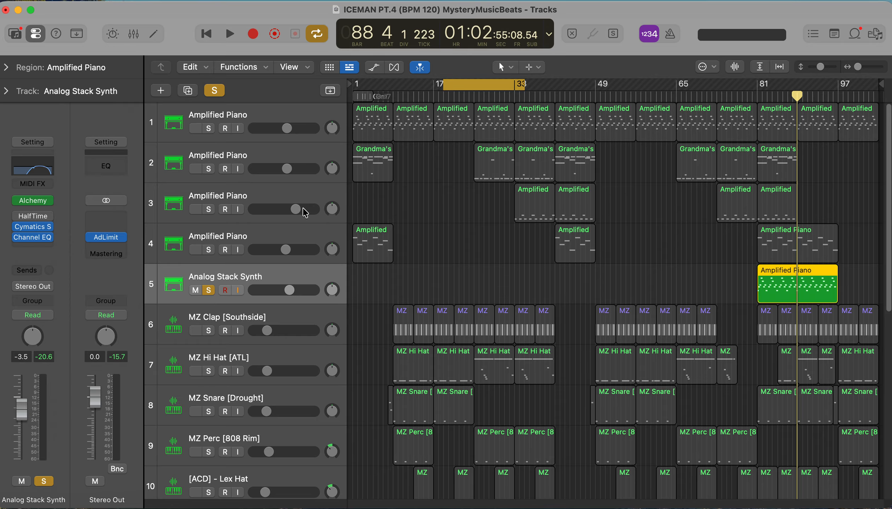
drag(507, 87, 459, 86)
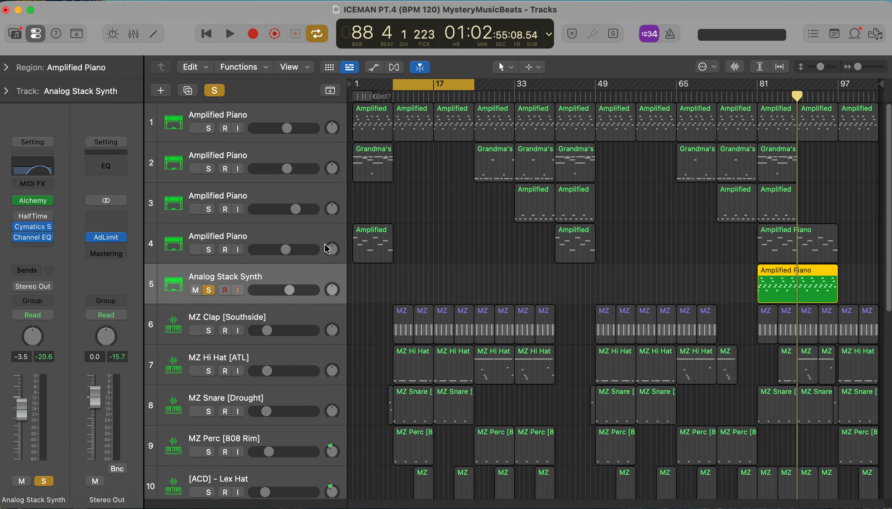
click(214, 91)
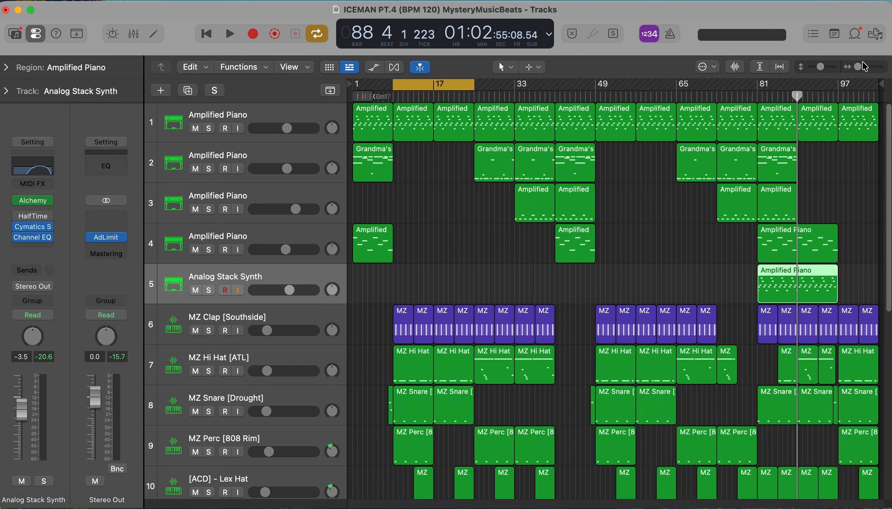
Step: Solo the MZ Clap [Southside] track and play its pattern from bar 9
drag(858, 66, 860, 67)
click(198, 330)
click(208, 331)
click(556, 261)
key(space)
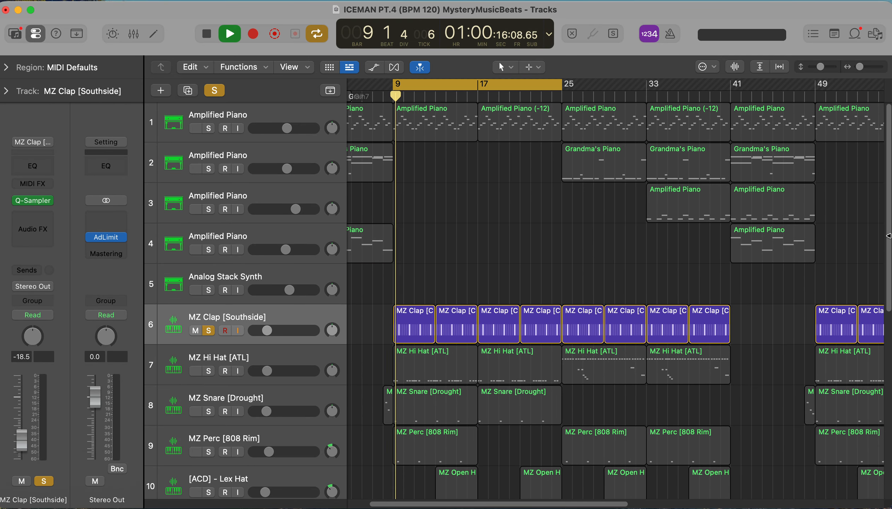
scroll(885, 319, down, 5)
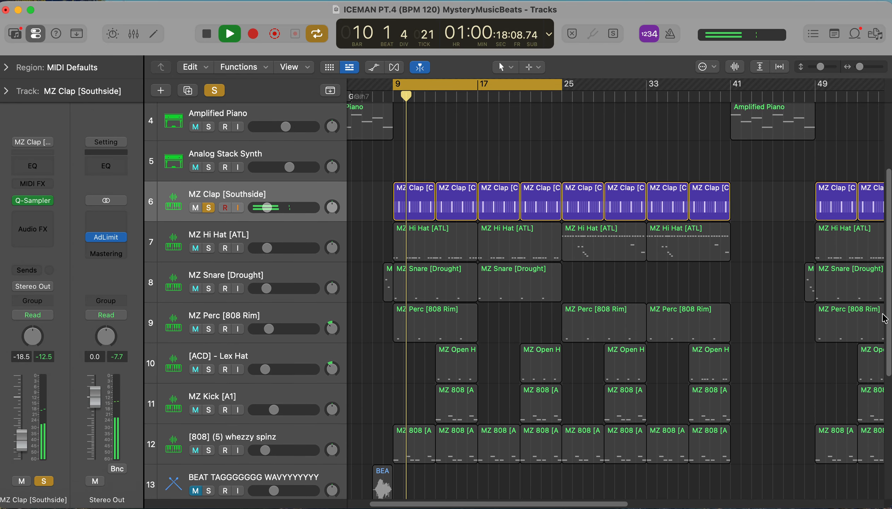
Step: Shorten the cycle range to bars 9–17 and play MZ Hi Hat [ATL] soloed with the clap, viewing its notes in the Piano Roll
drag(860, 68, 862, 68)
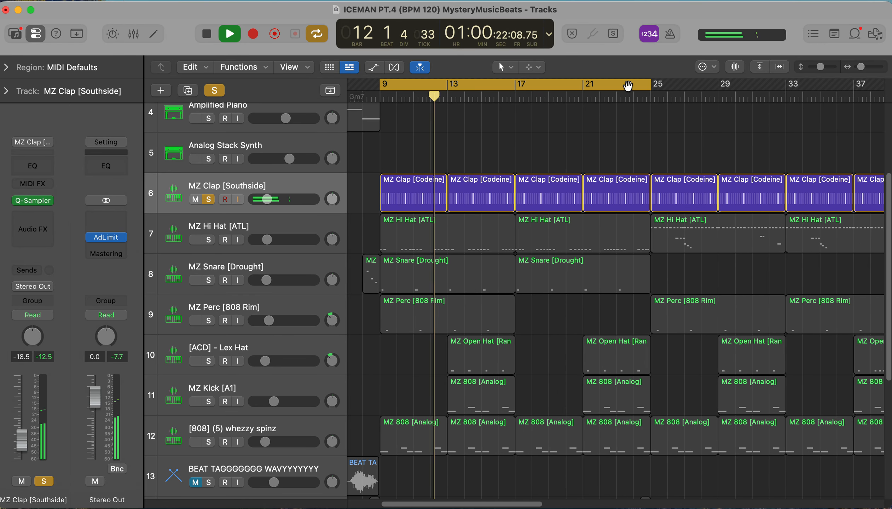
drag(650, 86, 510, 123)
click(208, 240)
key(space)
click(386, 228)
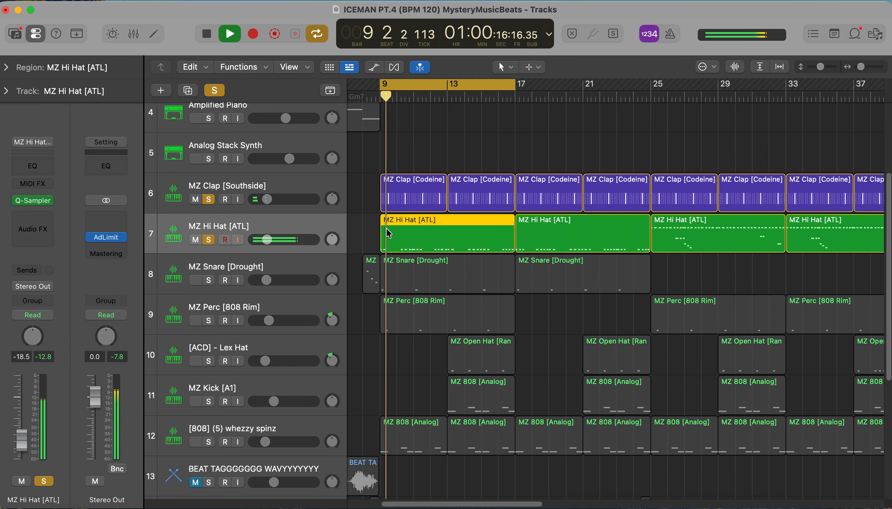
double_click(403, 230)
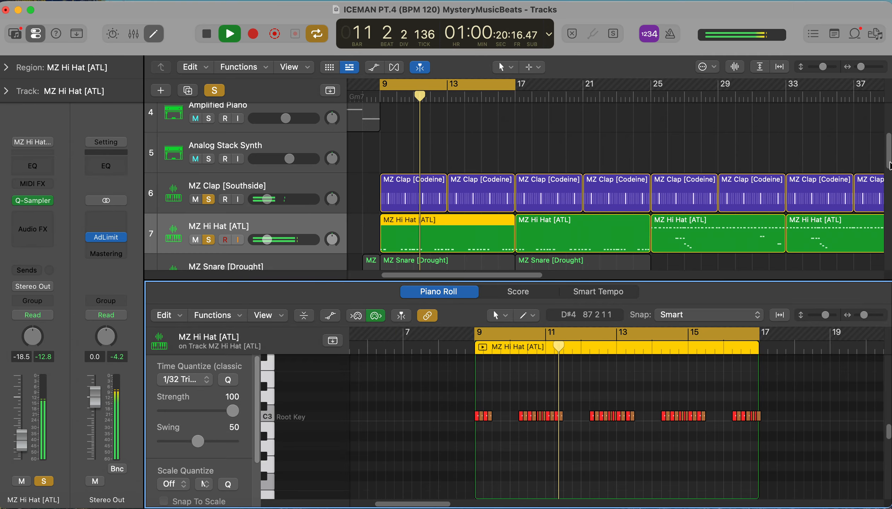
Step: Solo the MZ Snare [Drought] track with the clap and hi-hat and view the notes of its region at bar 9
drag(888, 162, 889, 185)
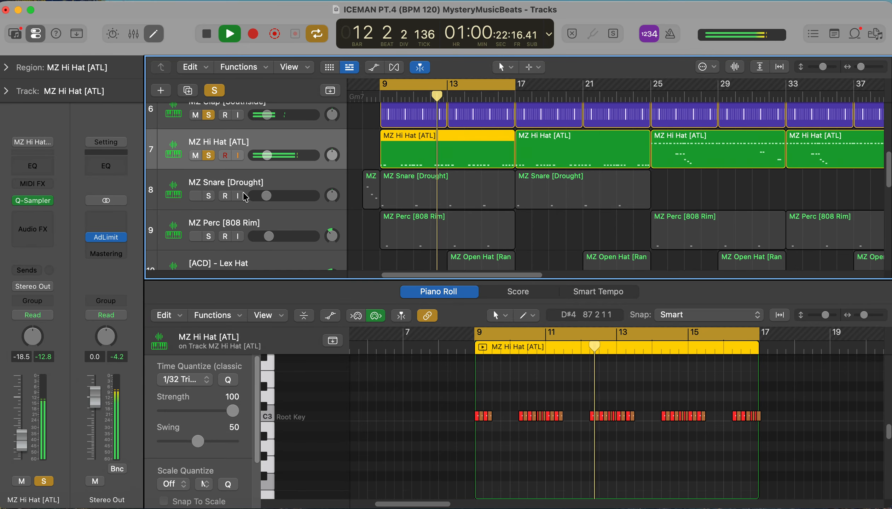
click(209, 197)
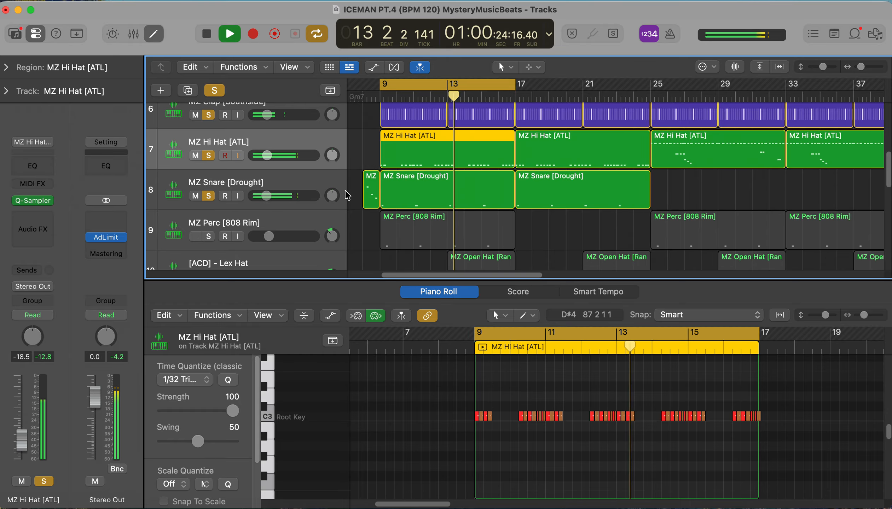
click(408, 188)
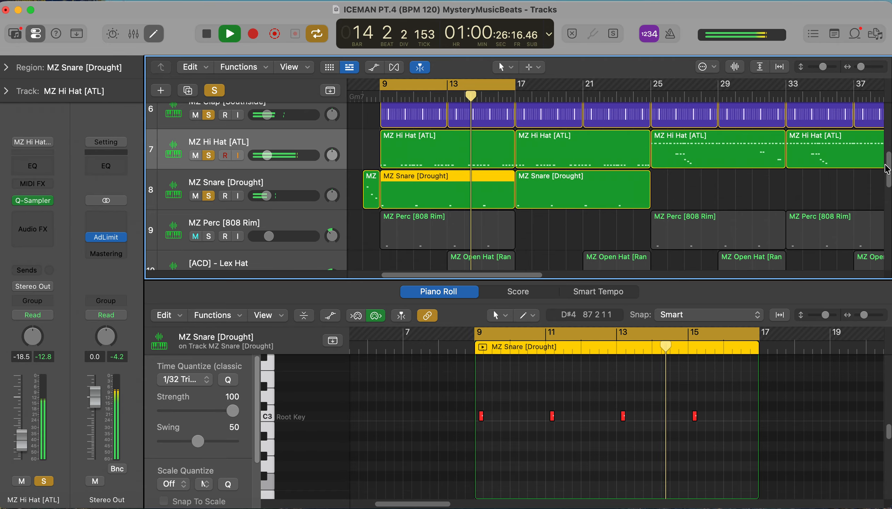
Step: Select and solo the MZ Perc [808 Rim] track, and add [ACD] - Lex Hat to the soloed drums during playback
drag(889, 171, 889, 183)
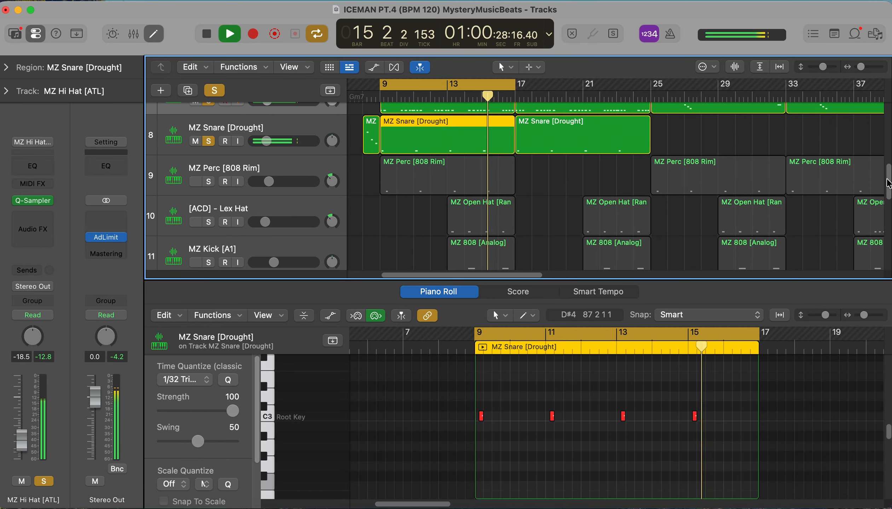
click(221, 176)
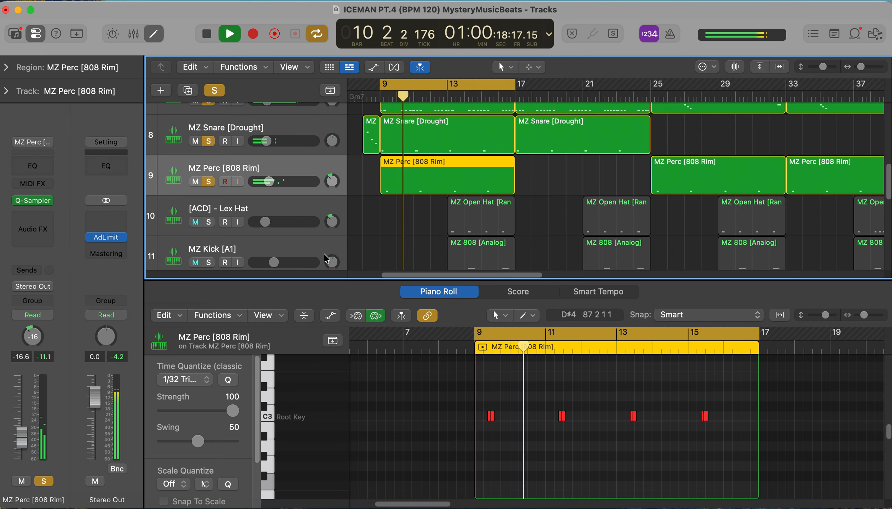
click(208, 222)
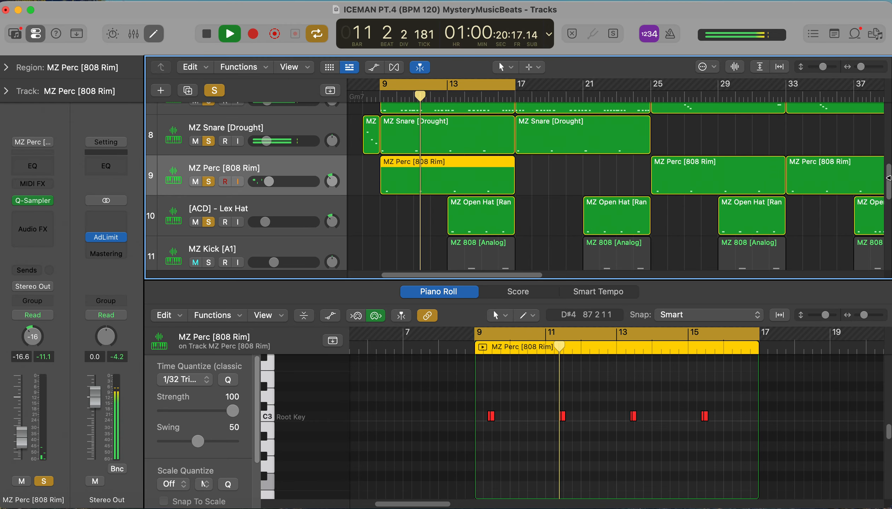
Step: Select the MZ Kick [A1] track to view its region's notes and solo it with the other drums
drag(861, 67, 859, 67)
scroll(230, 207, down, 3)
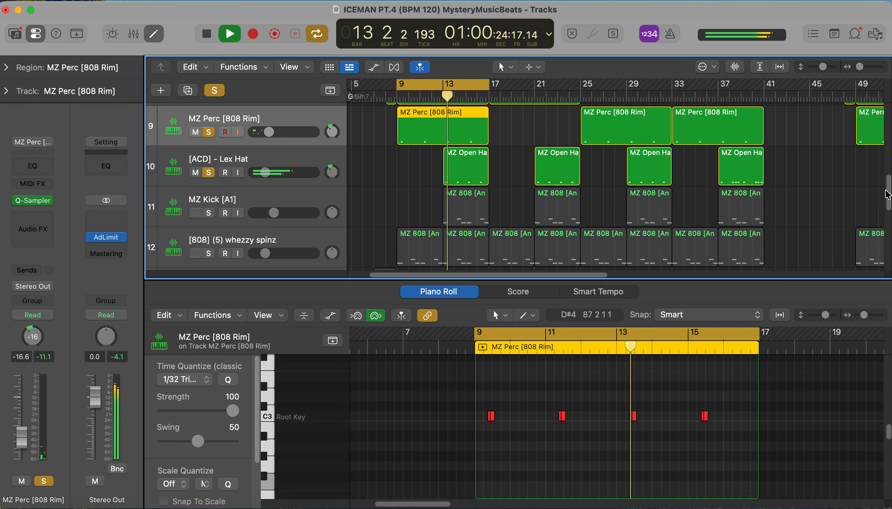
click(230, 208)
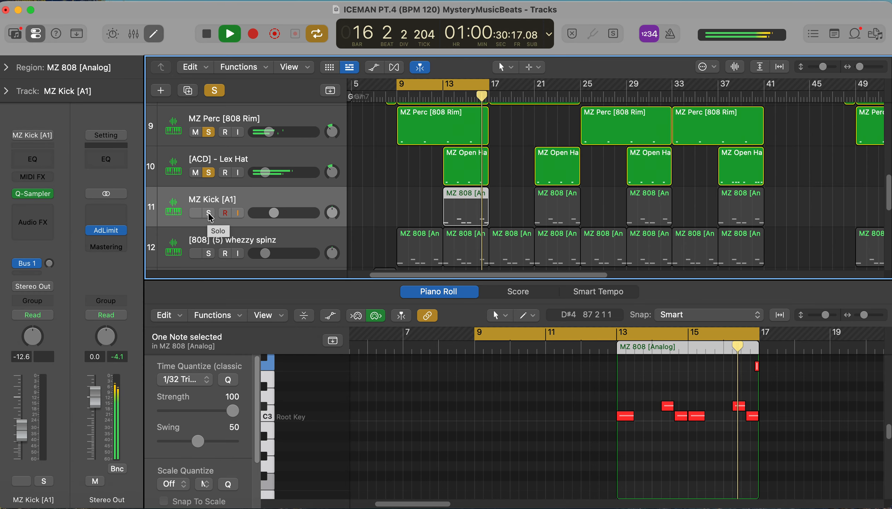
click(209, 214)
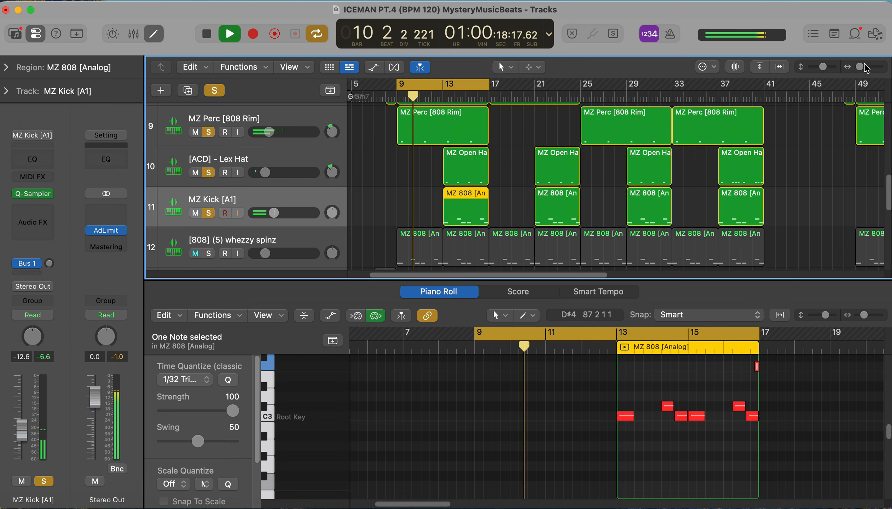
Step: Close the Piano Roll, review the soloed drum tracks as they play, and stop playback
drag(862, 69, 861, 69)
key(e)
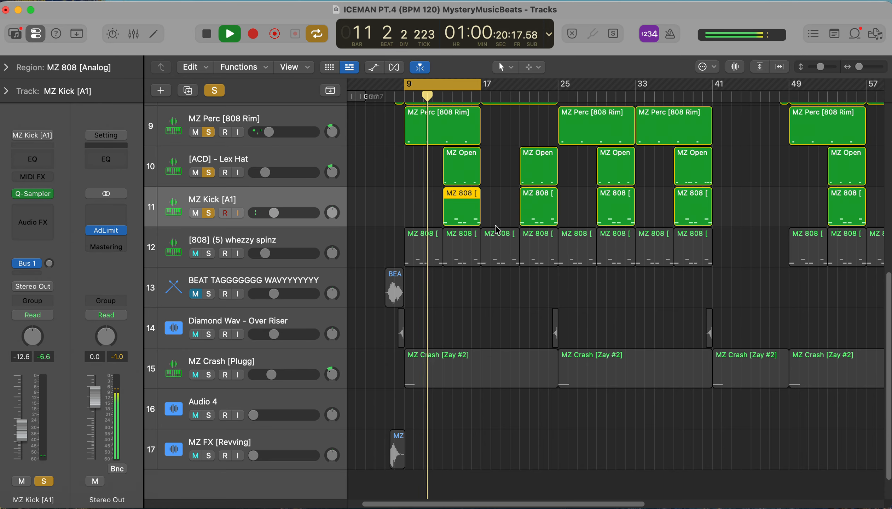
drag(889, 286, 881, 211)
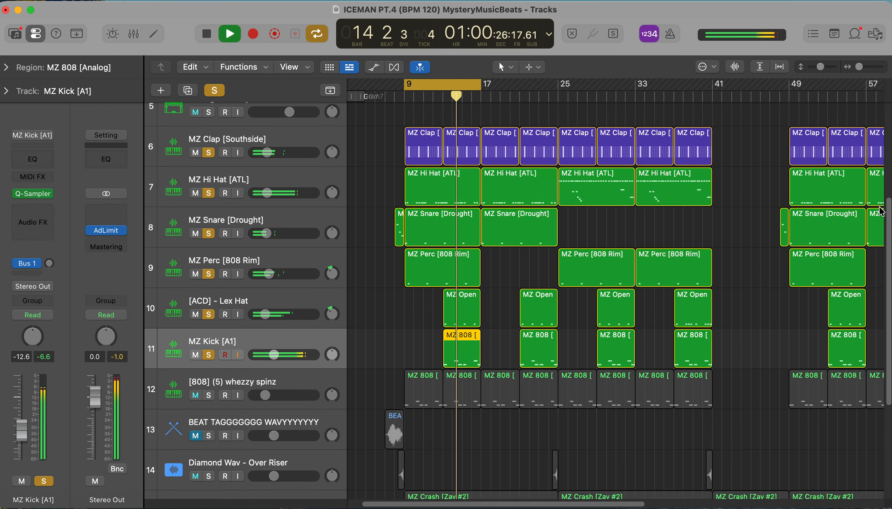
drag(881, 212, 880, 206)
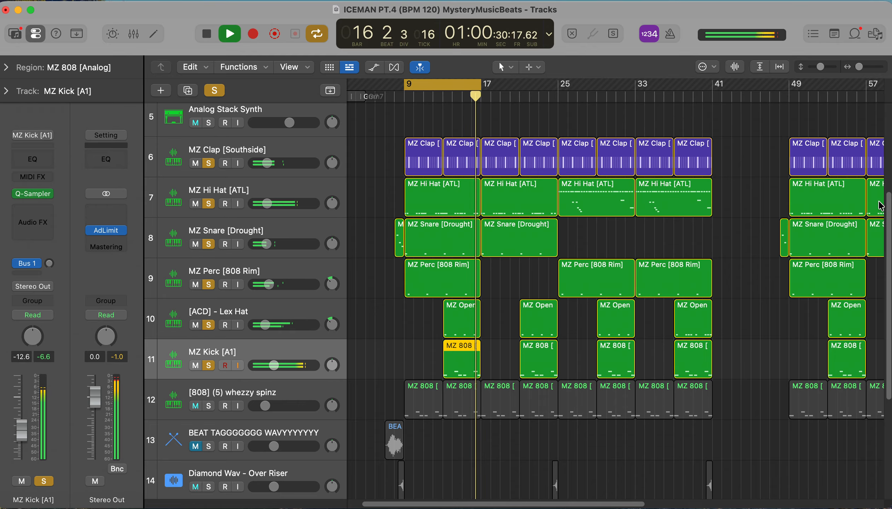
key(space)
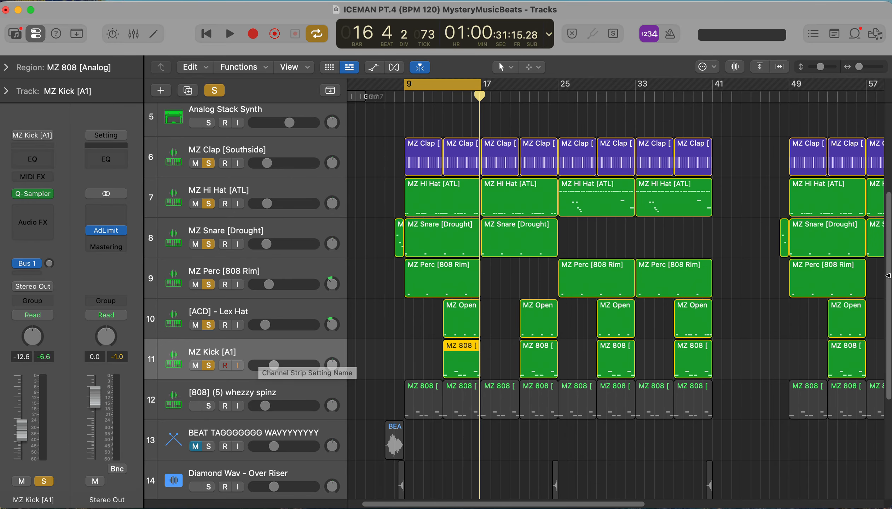
Step: Solo and play the [808] (5) whezzy spinz track with the drums, viewing the notes of its regions at bars 9 and 13
scroll(889, 292, down, 5)
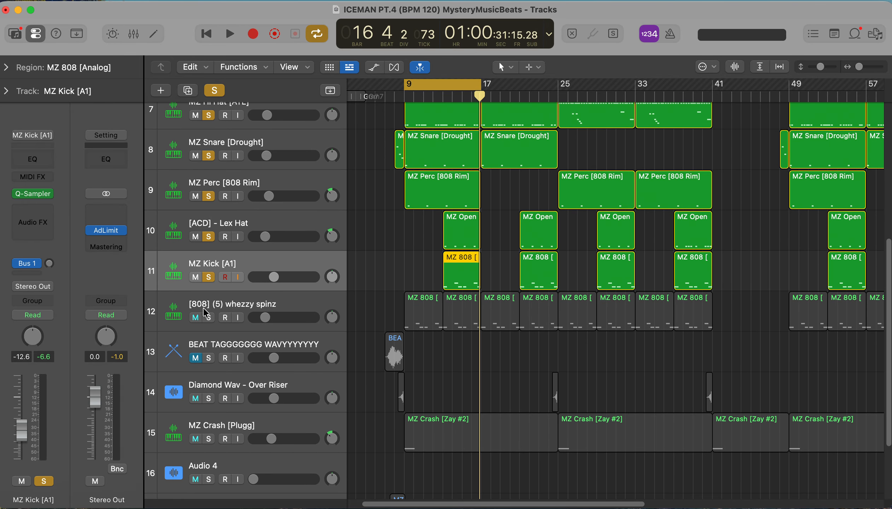
click(209, 318)
key(space)
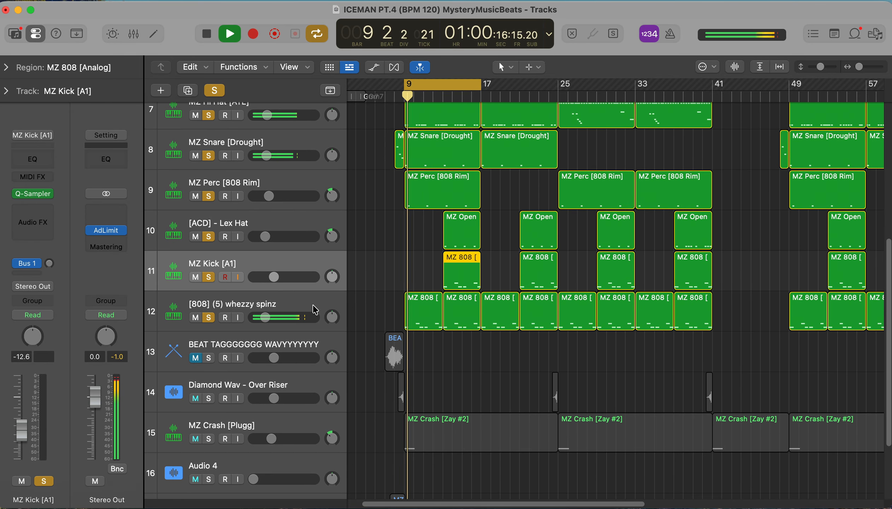
click(225, 304)
double_click(415, 316)
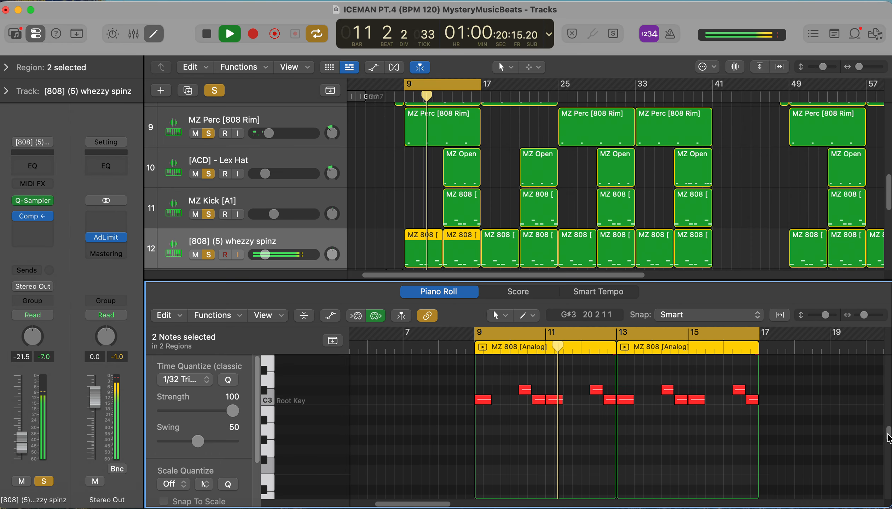
scroll(888, 435, down, 1)
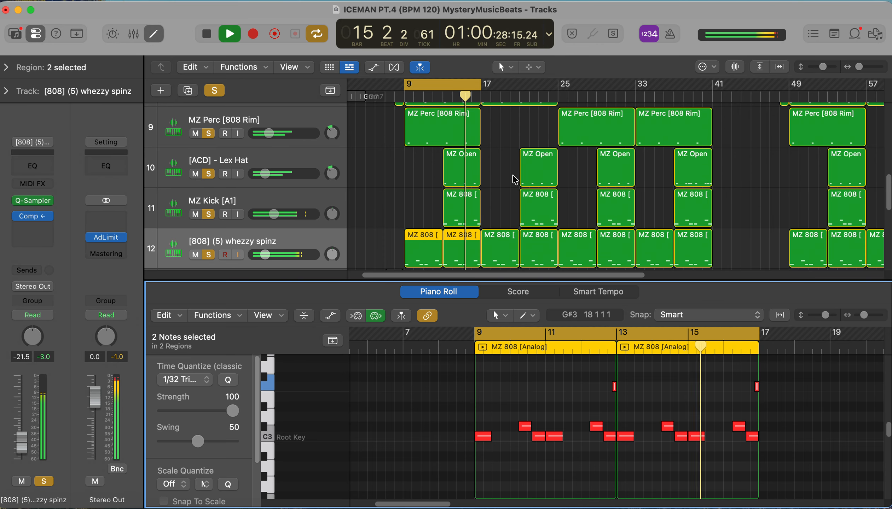
key(e)
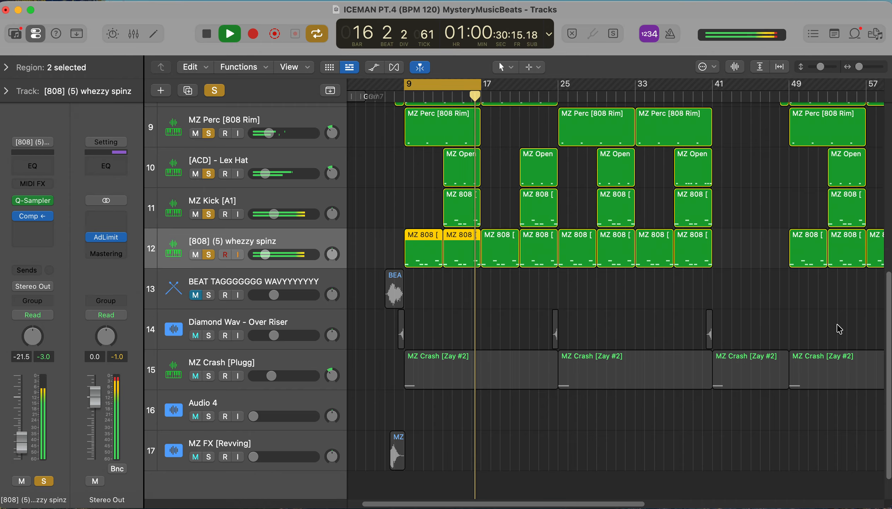
key(space)
Step: Examine how the soloed drum regions are arranged from bar 9 onward, with the MZ Hi Hat [ATL] track selected
scroll(886, 283, up, 10)
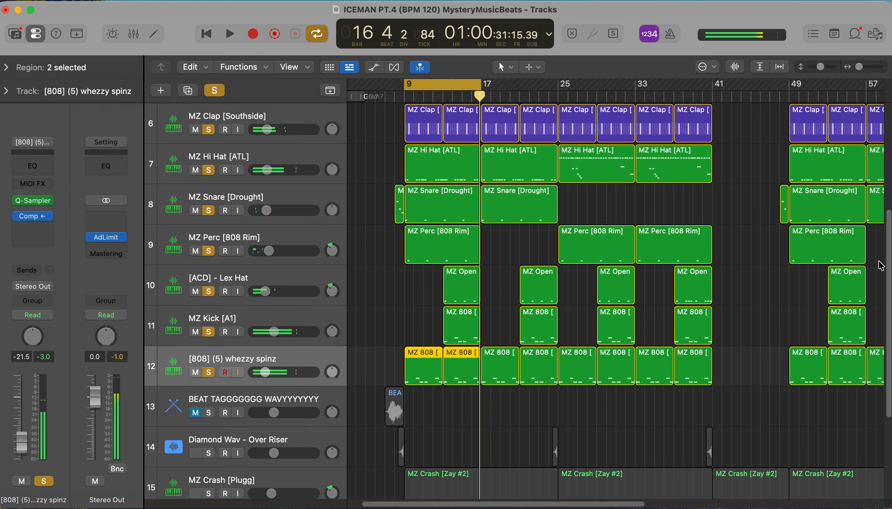
scroll(882, 213, up, 3)
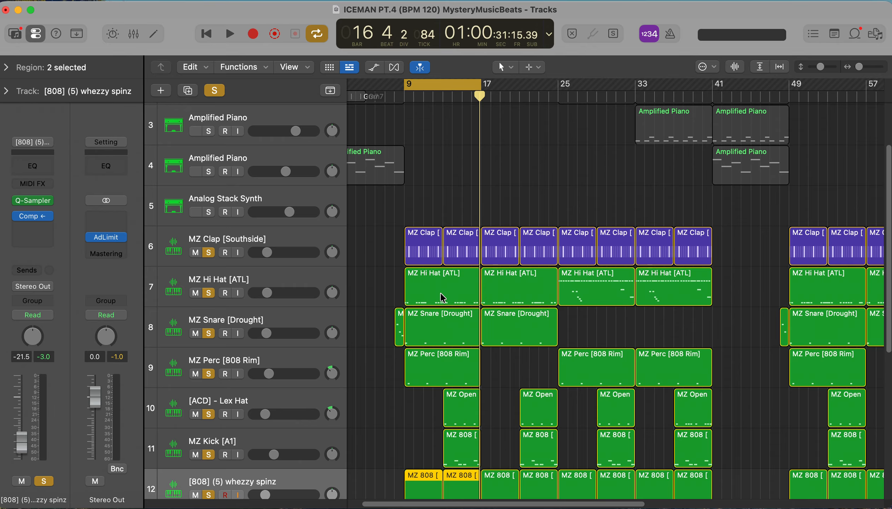
mouse_move(451, 85)
mouse_down()
mouse_move(640, 85)
mouse_move(454, 95)
mouse_up()
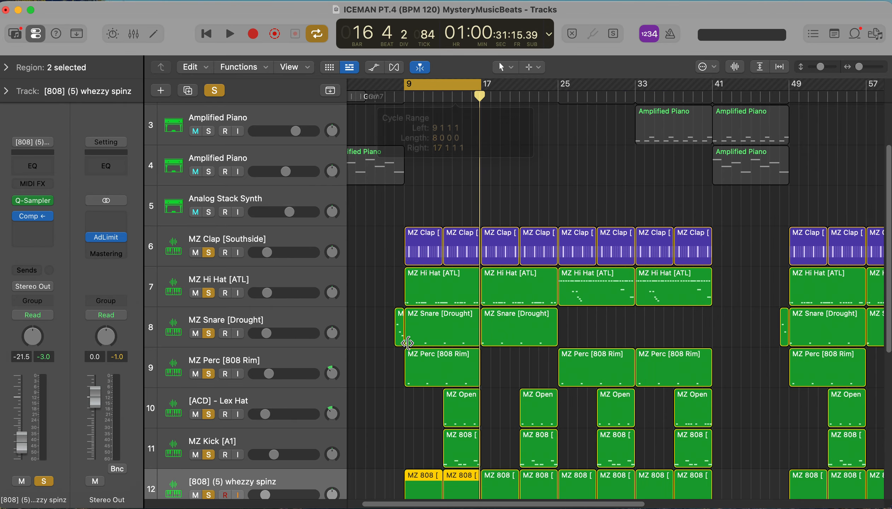
click(234, 282)
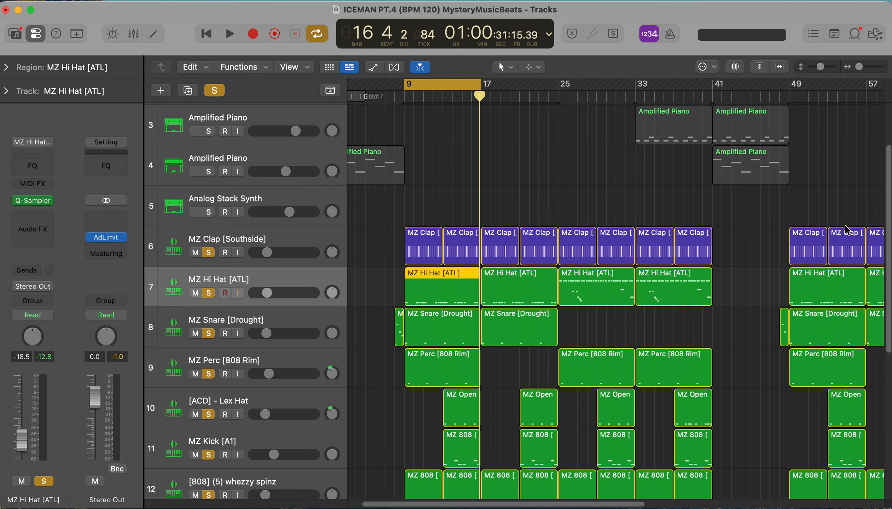
scroll(460, 342, down, 3)
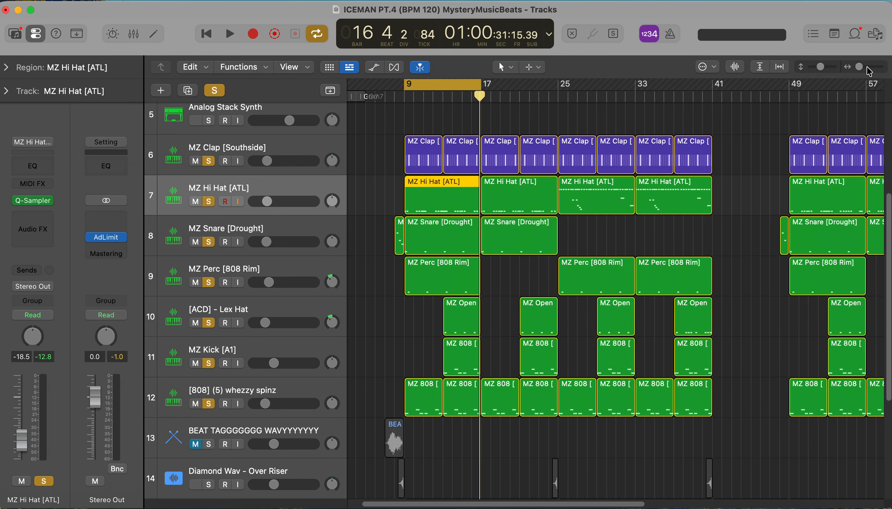
drag(864, 69, 868, 76)
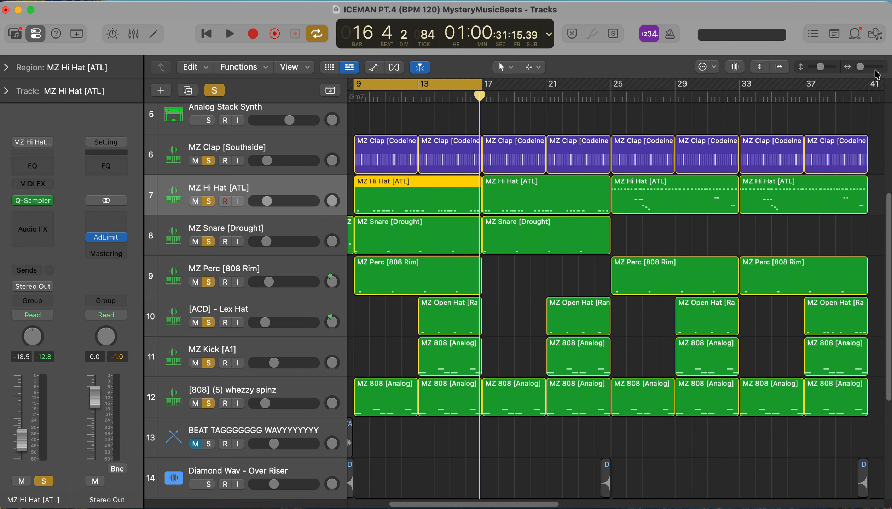
drag(861, 73, 859, 79)
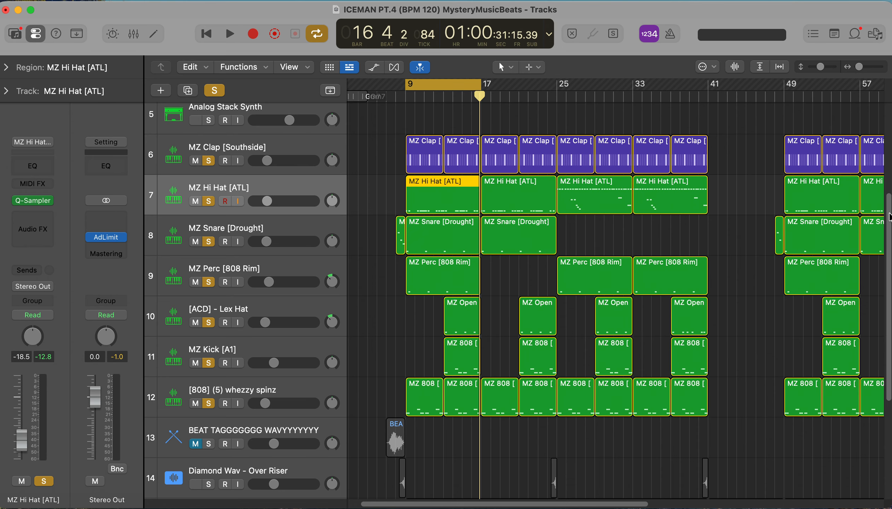
drag(890, 217, 878, 158)
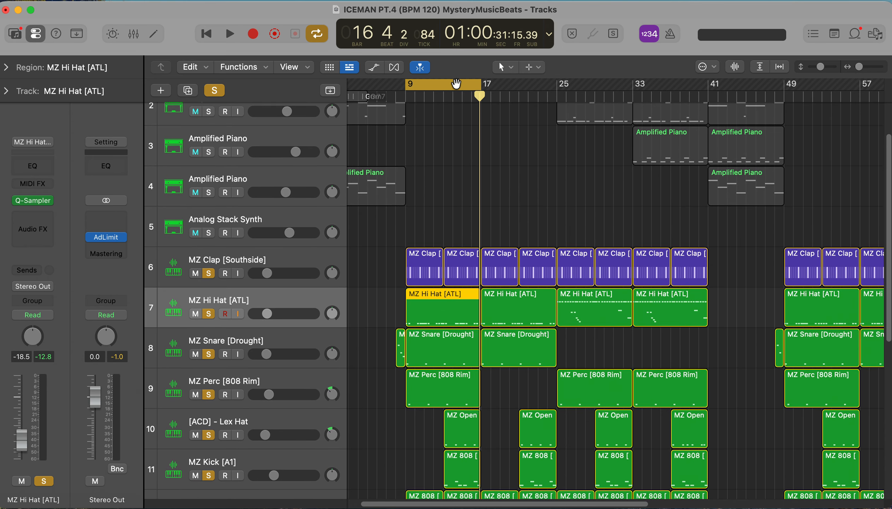
Step: Move the cycle range to bars 25–41 and play the soloed drums from bar 25
drag(456, 83, 683, 83)
scroll(880, 107, up, 3)
scroll(586, 238, down, 4)
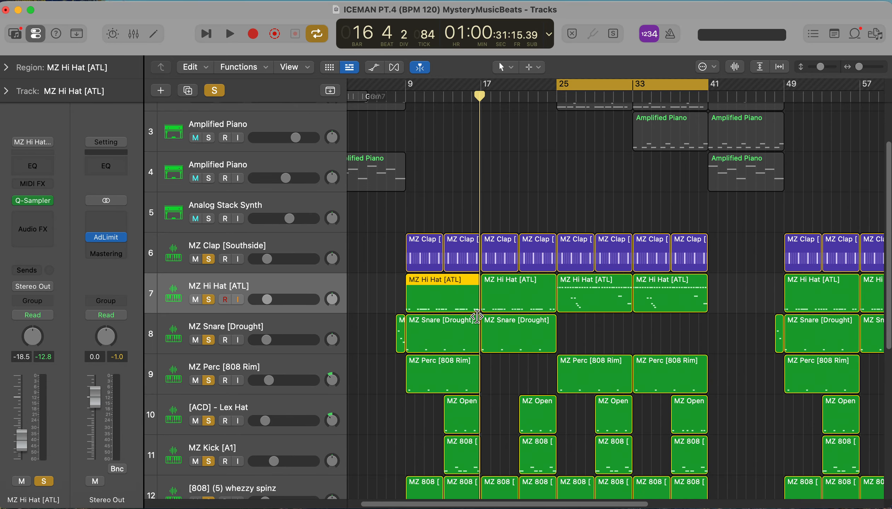
key(space)
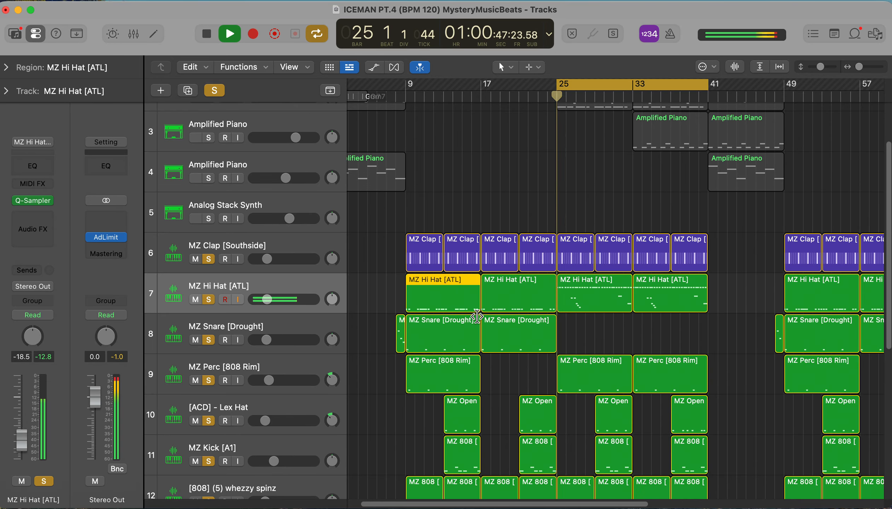
Step: View the notes of the MZ Hi Hat [ATL] region at bar 25 in the Piano Roll during playback, then stop and close the editor
double_click(607, 300)
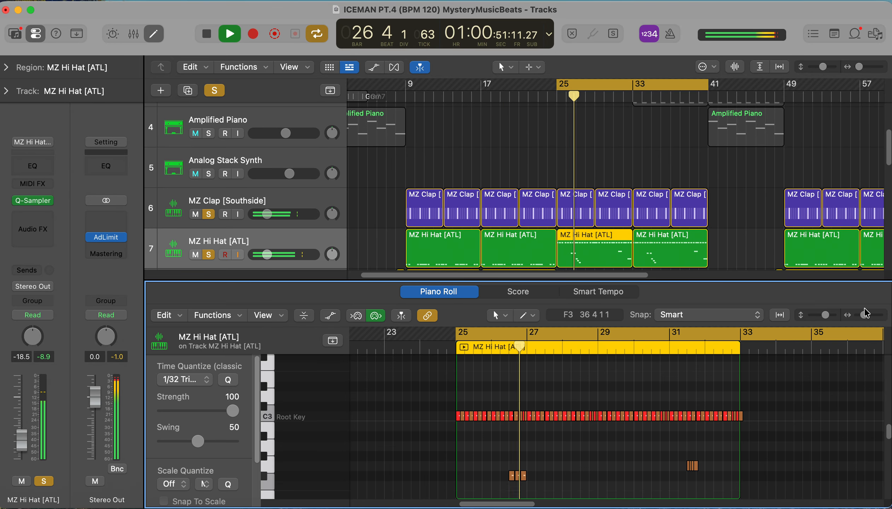
drag(864, 315, 862, 315)
mouse_move(889, 438)
mouse_down()
mouse_move(888, 448)
mouse_move(888, 441)
mouse_up()
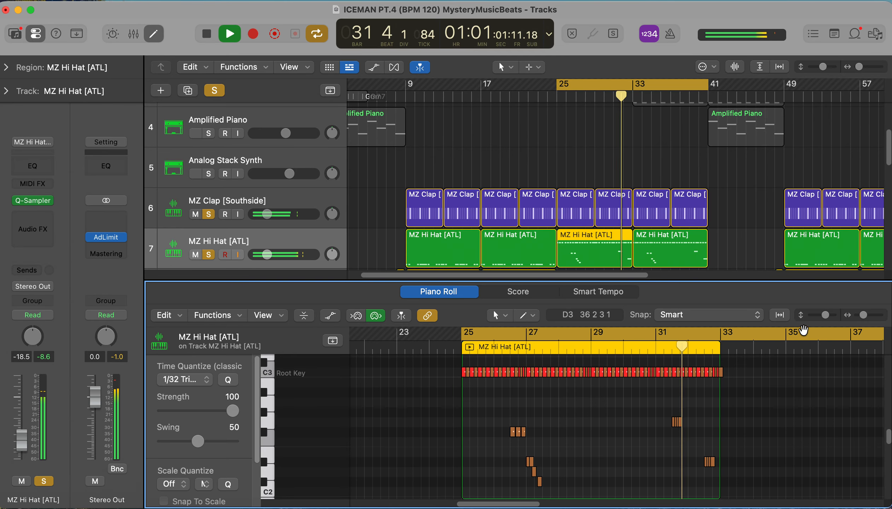
drag(859, 67, 862, 67)
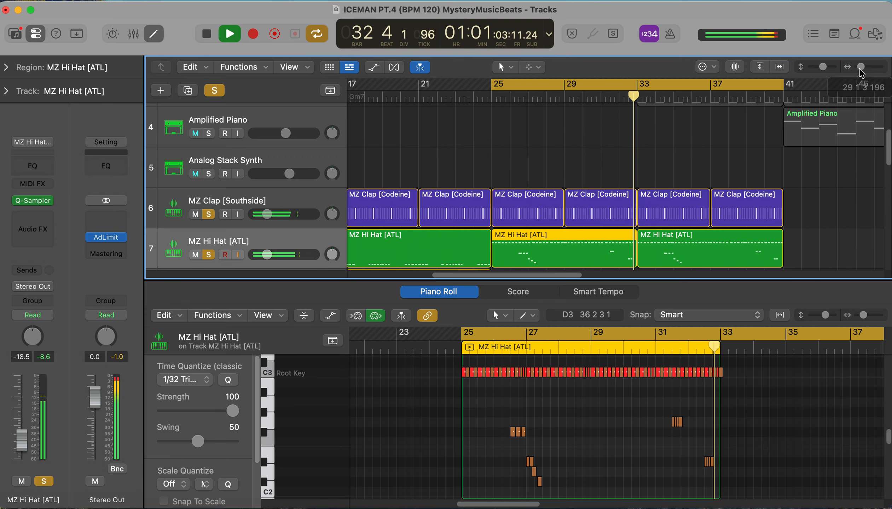
key(space)
key(e)
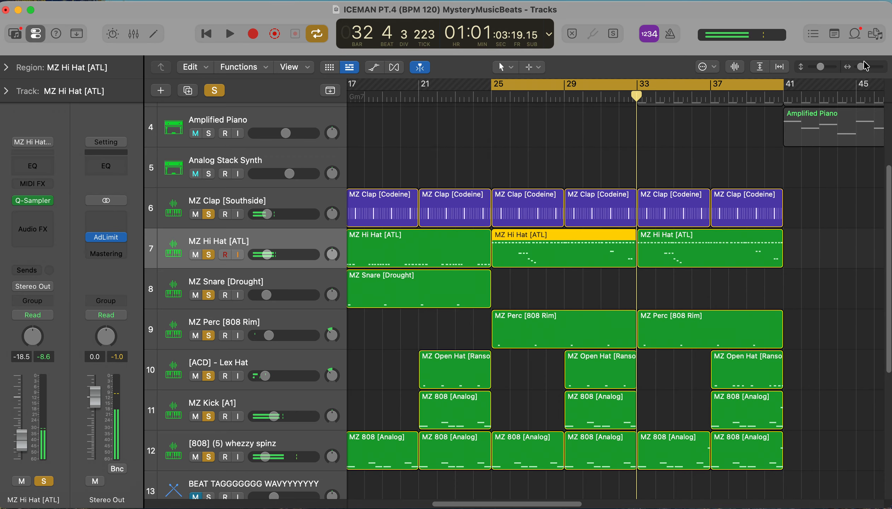
Step: Compare the two cycle sections, select the MZ Snare [Drought] track, and leave the cycle range on bars 9–25
drag(865, 66, 859, 67)
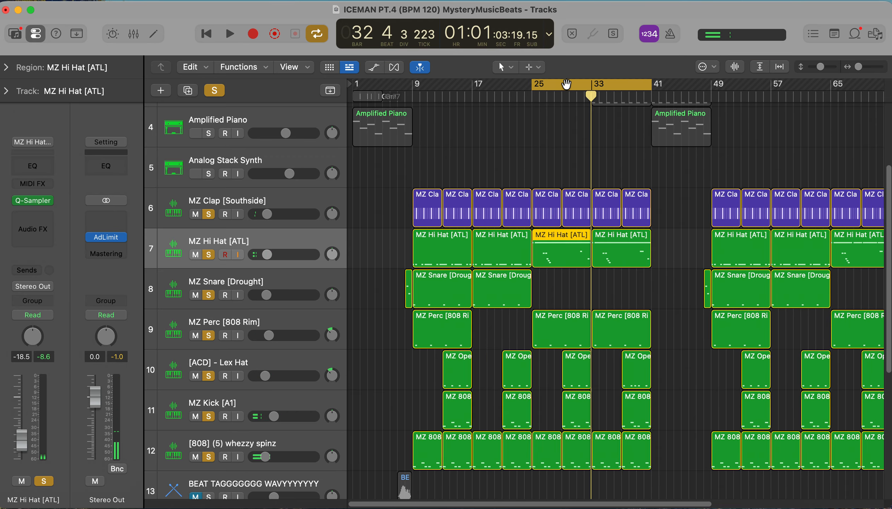
drag(567, 85, 452, 80)
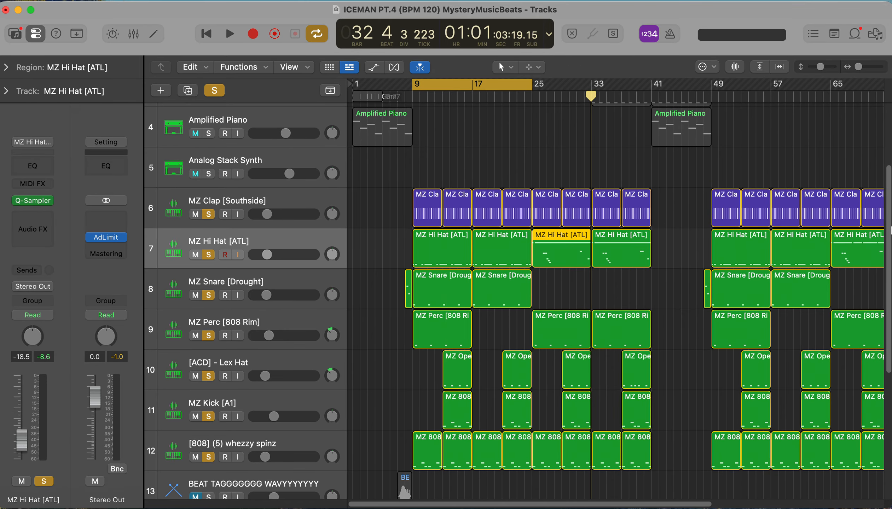
drag(490, 84, 612, 84)
click(304, 281)
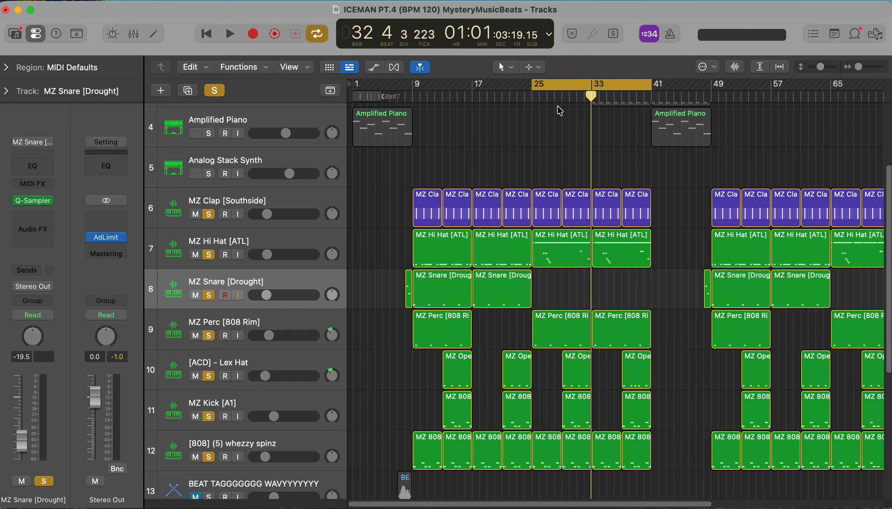
drag(561, 85, 442, 84)
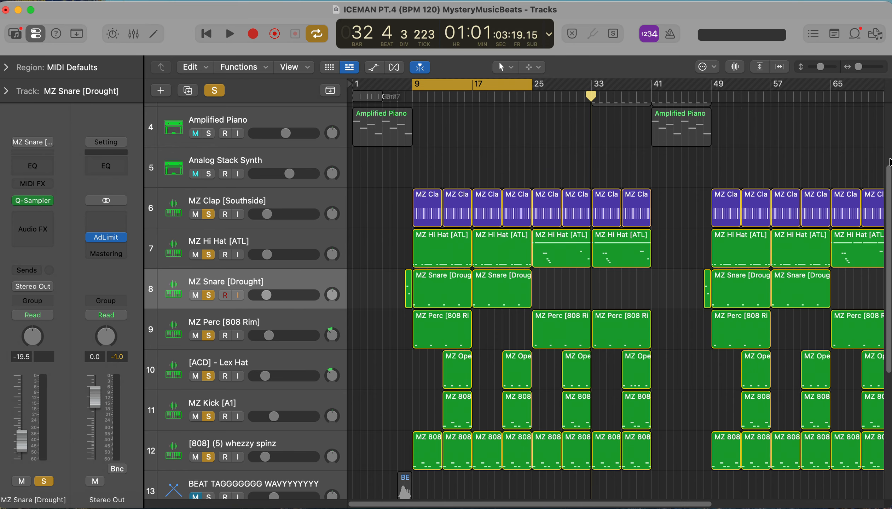
Step: Clear all track solos and place the playhead at bar 12
key(ctrl+s)
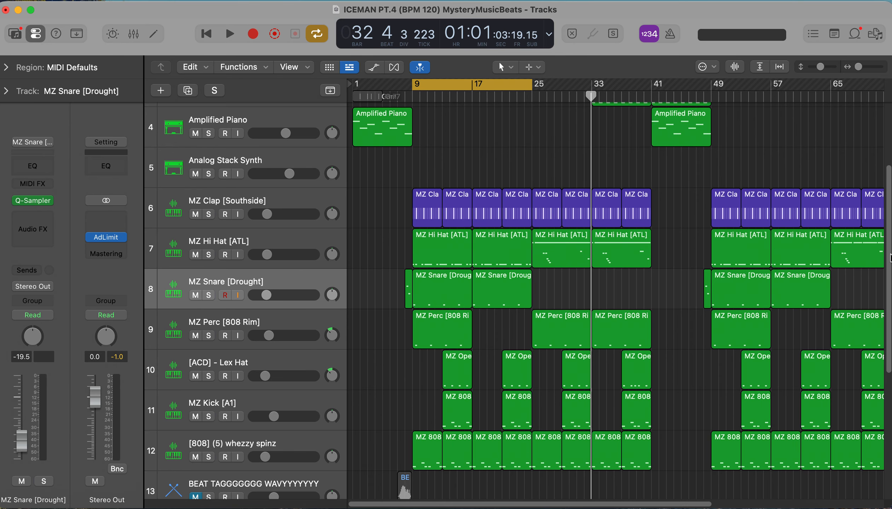
scroll(376, 138, down, 5)
click(436, 93)
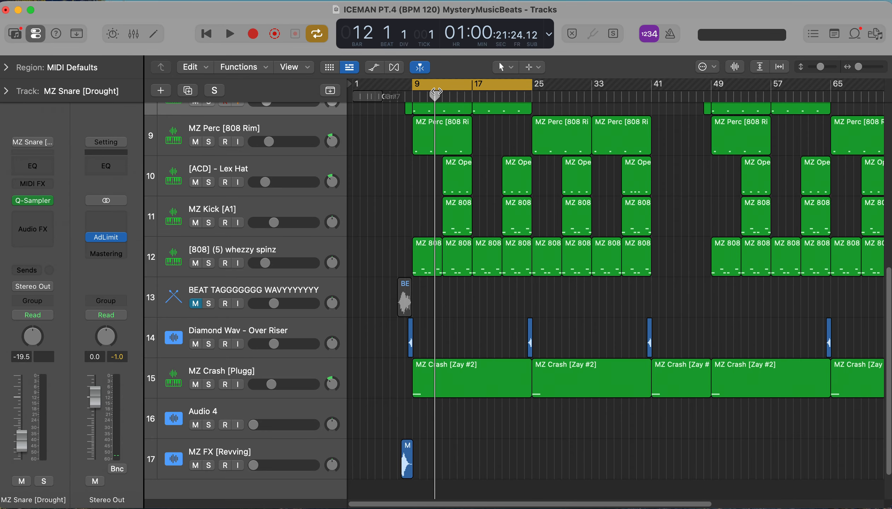
Step: Move the cycle range to bars 7–23, solo the Diamond Wav - Over Riser track, and play it
mouse_move(434, 88)
mouse_down()
mouse_move(411, 89)
mouse_move(418, 88)
mouse_up()
click(199, 302)
click(240, 342)
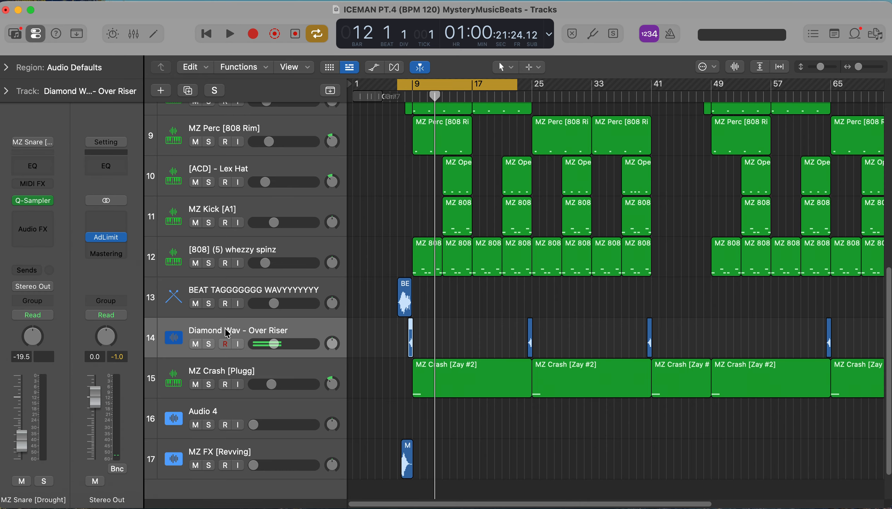
click(196, 305)
key(space)
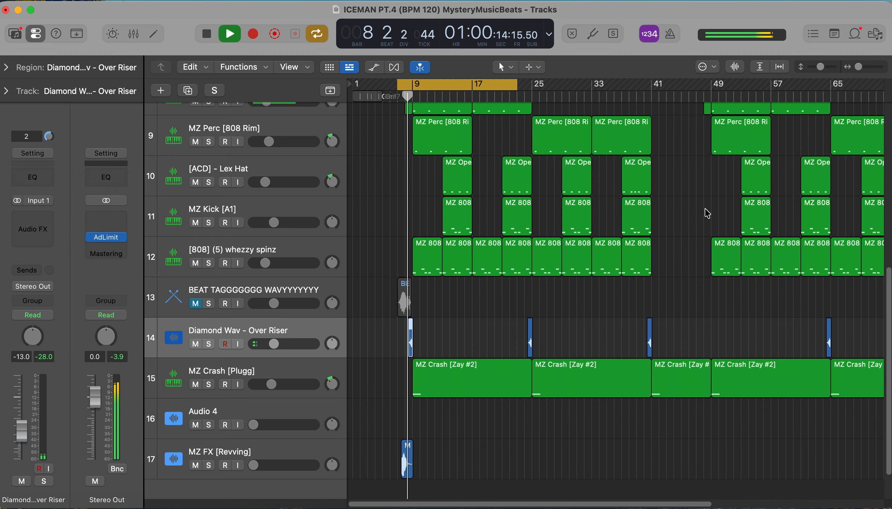
key(s)
key(space)
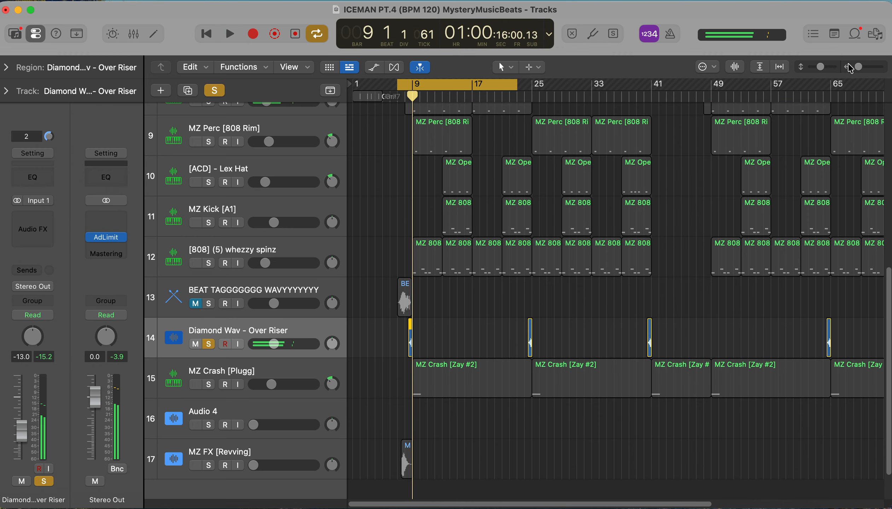
Step: Solo the MZ FX [Revving] track as well and play it from the cycle start, stopping within bar 8
drag(858, 66, 861, 67)
drag(458, 81, 466, 82)
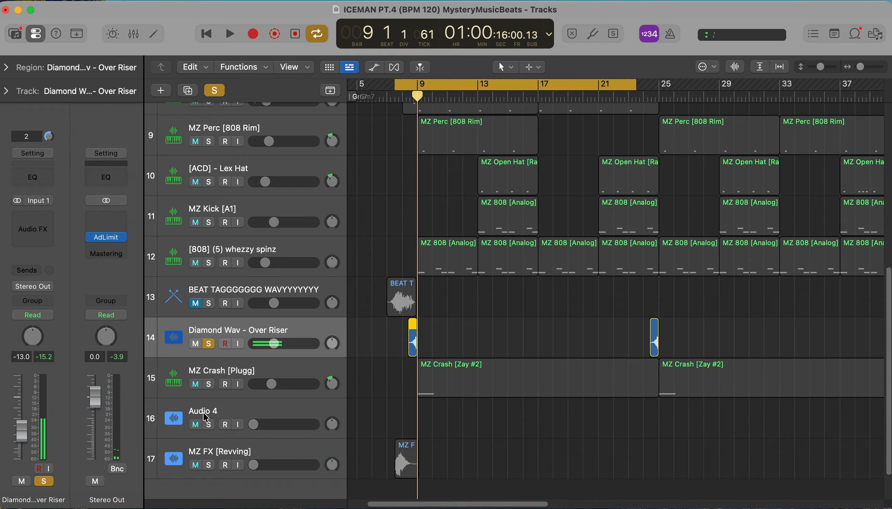
click(209, 465)
key(space)
click(212, 459)
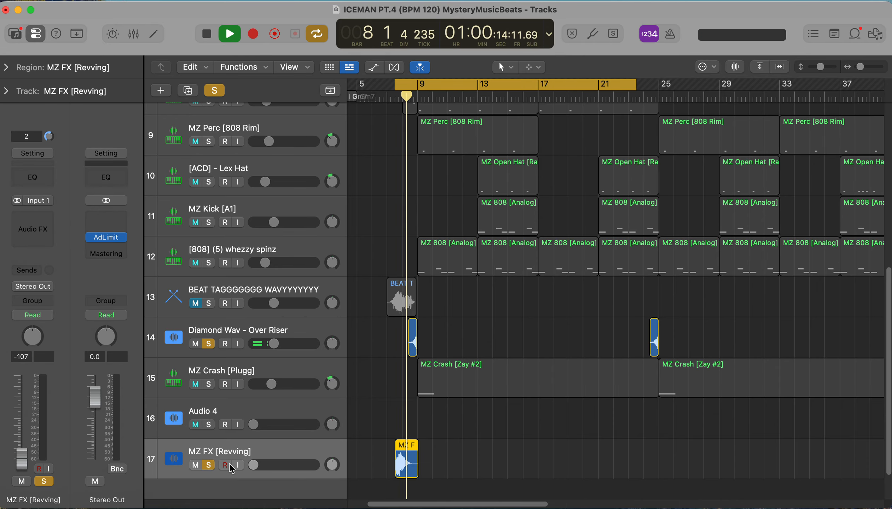
key(space)
Step: Move the cycle range to bars 9–25, solo the MZ Crash [Plugg] track, and play it briefly
drag(454, 85, 473, 88)
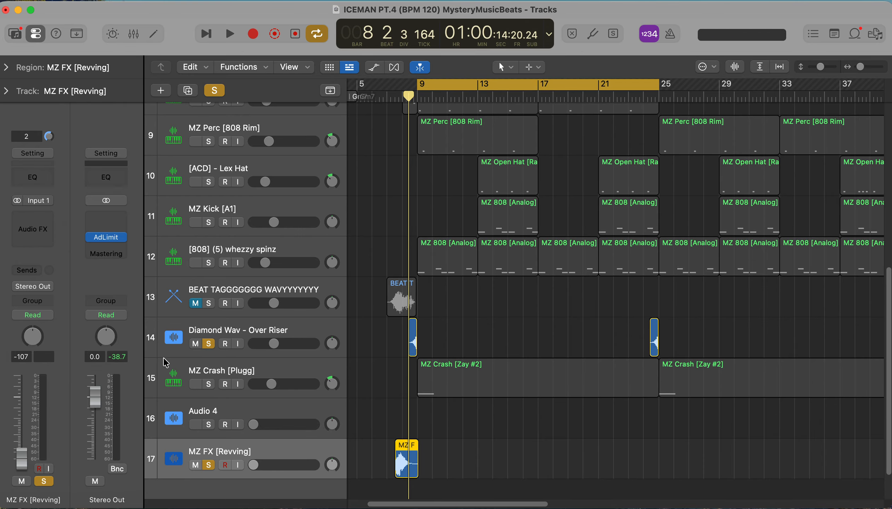
click(209, 384)
click(248, 372)
key(space)
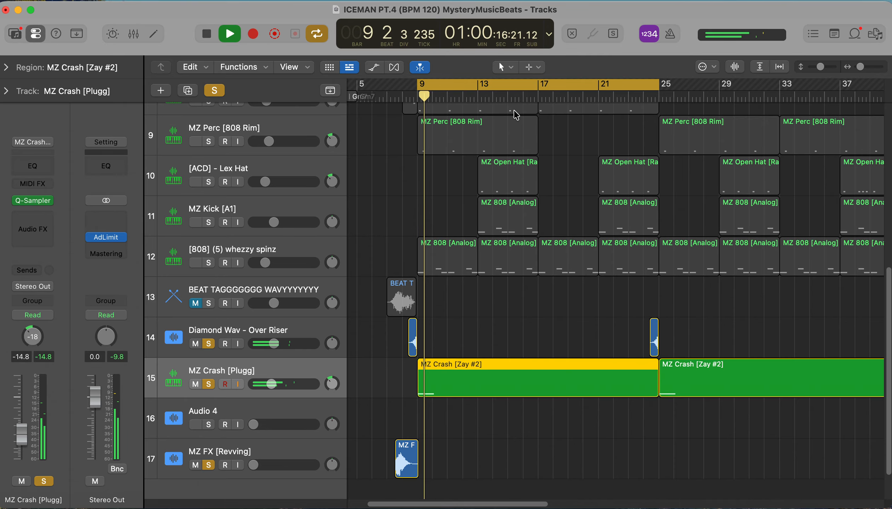
key(space)
Step: Turn cycling off, deselect the crash regions, and clear all track solos
click(552, 83)
drag(864, 71, 859, 69)
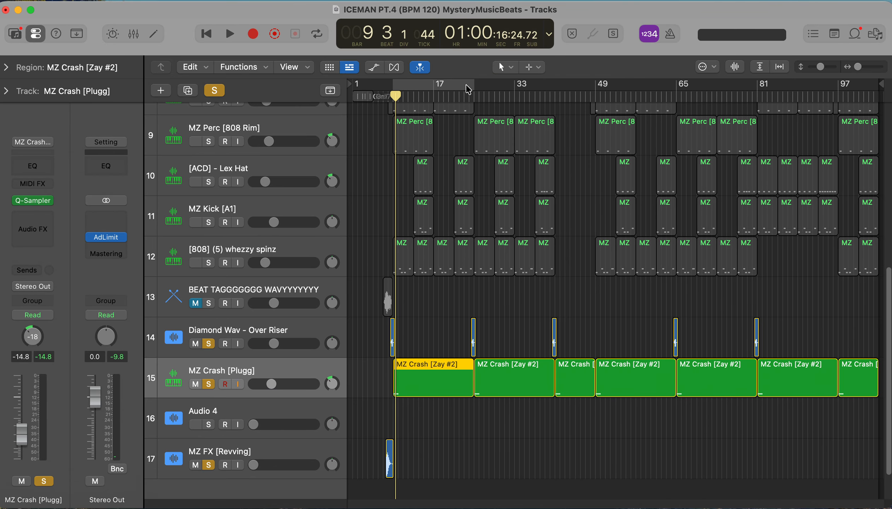
click(576, 321)
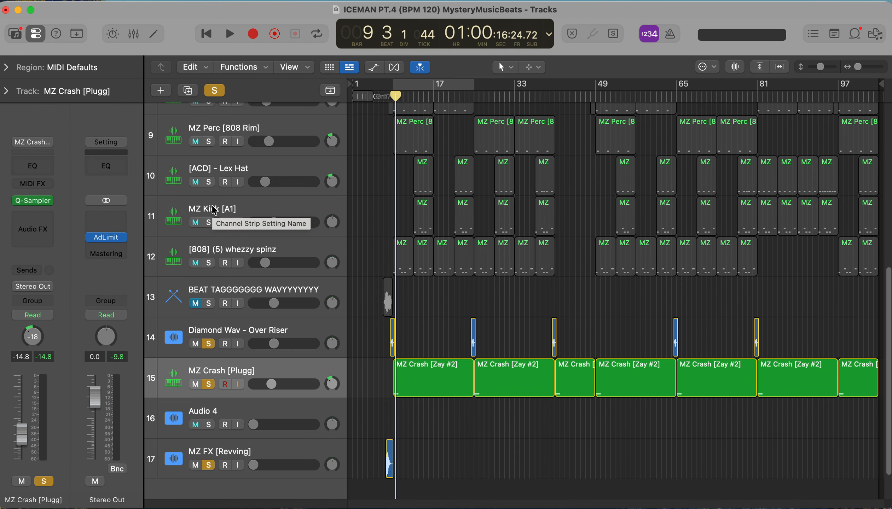
click(214, 90)
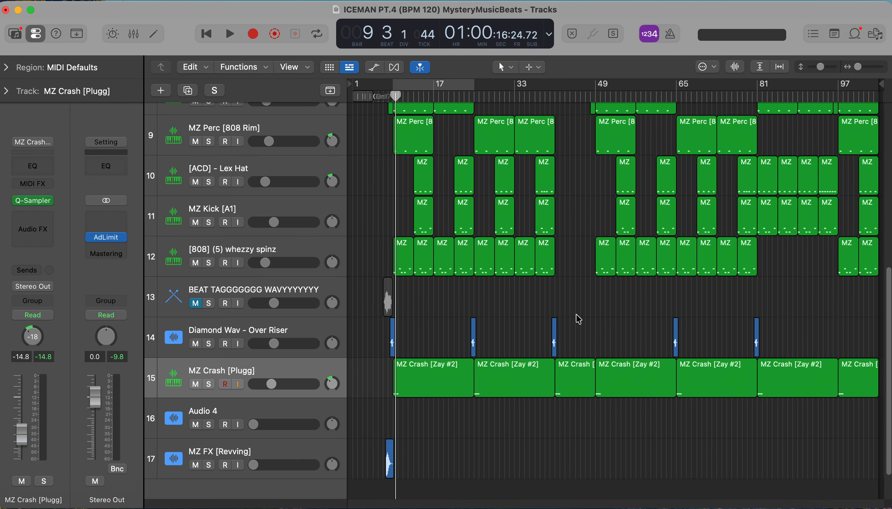
Step: Mark the opening section of the arrangement with a cycle range over bars 1–9
drag(890, 314, 873, 141)
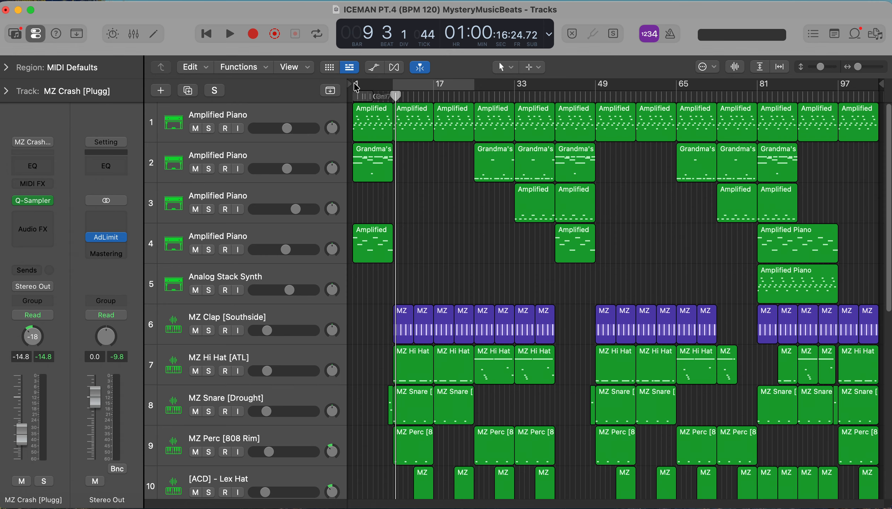
drag(357, 87, 394, 93)
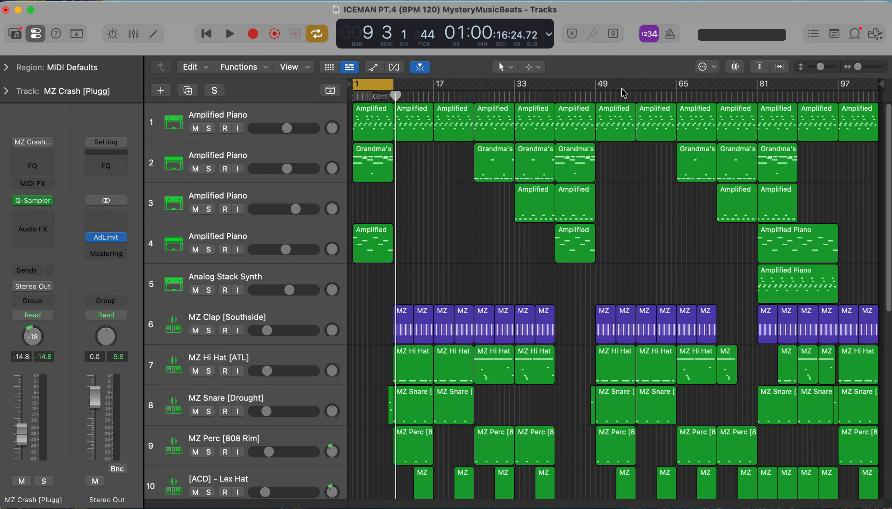
drag(851, 68, 856, 68)
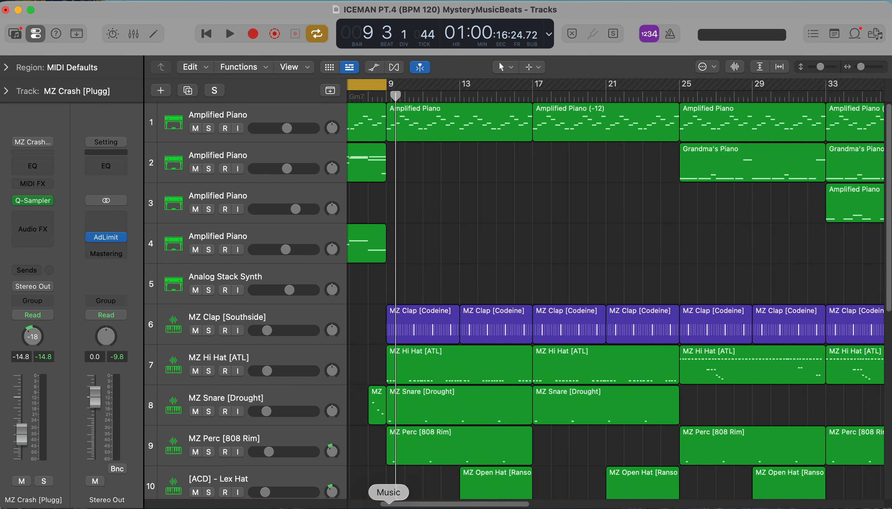
drag(446, 502, 407, 503)
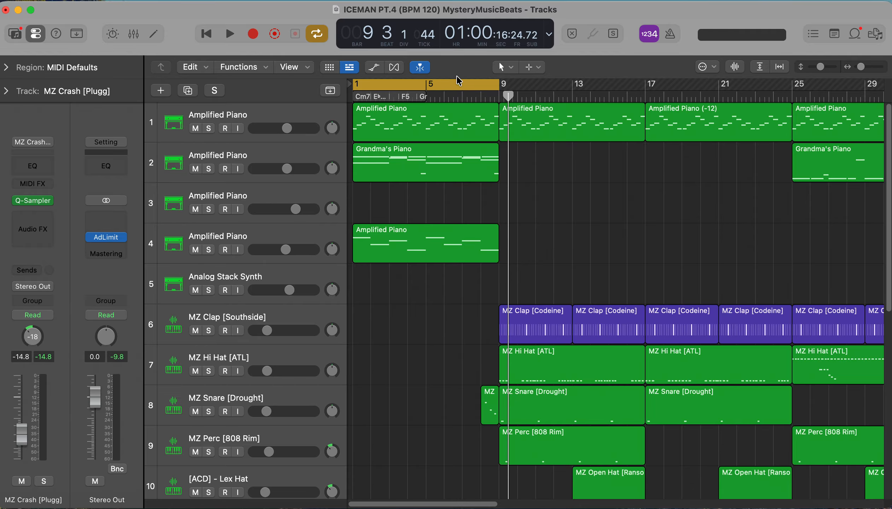
Step: Mark bars 9–25 and bars 41–49 in turn with the cycle range and review the tracks' layers
drag(438, 84, 583, 83)
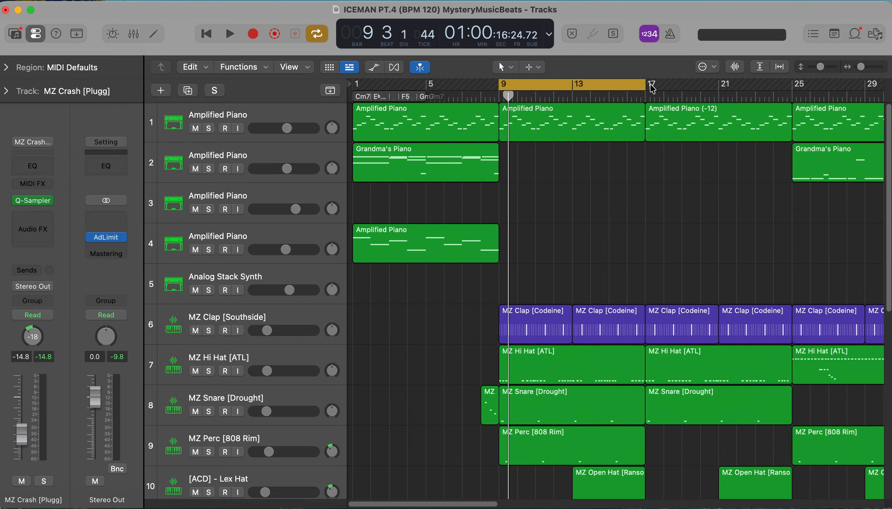
drag(645, 83, 799, 83)
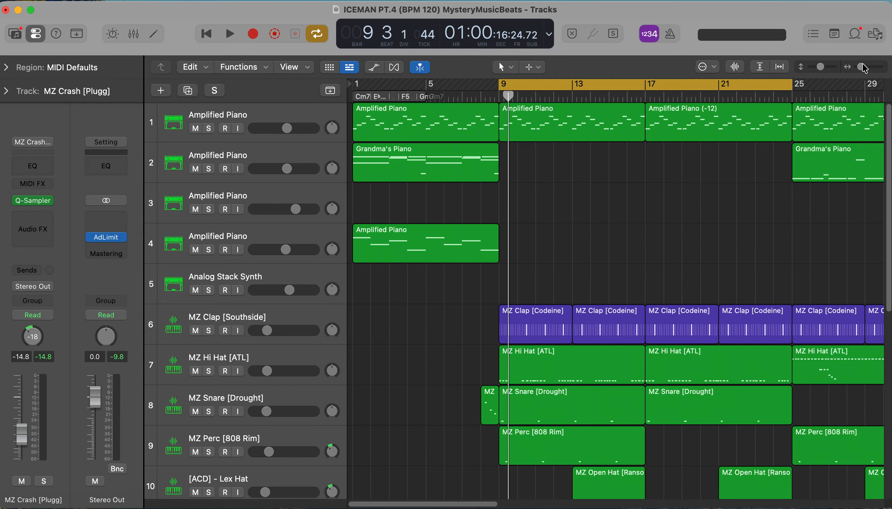
drag(861, 67, 858, 67)
drag(447, 84, 594, 91)
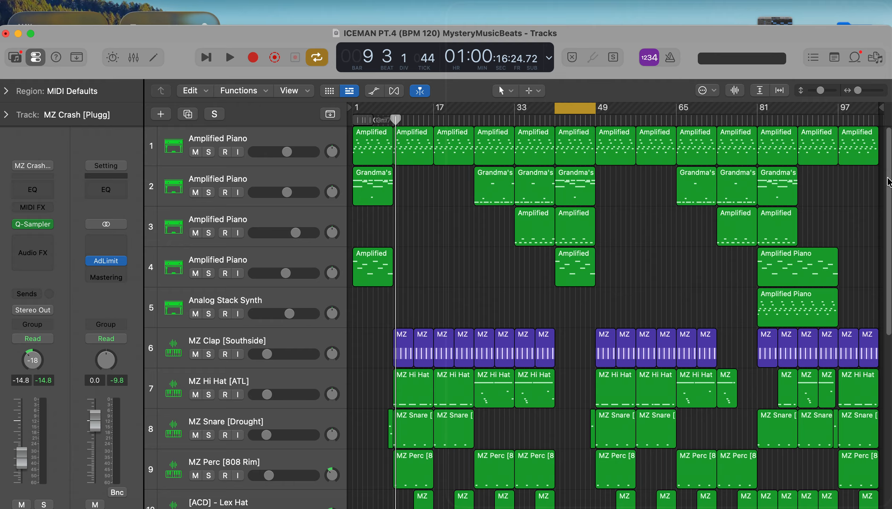
scroll(885, 177, down, 10)
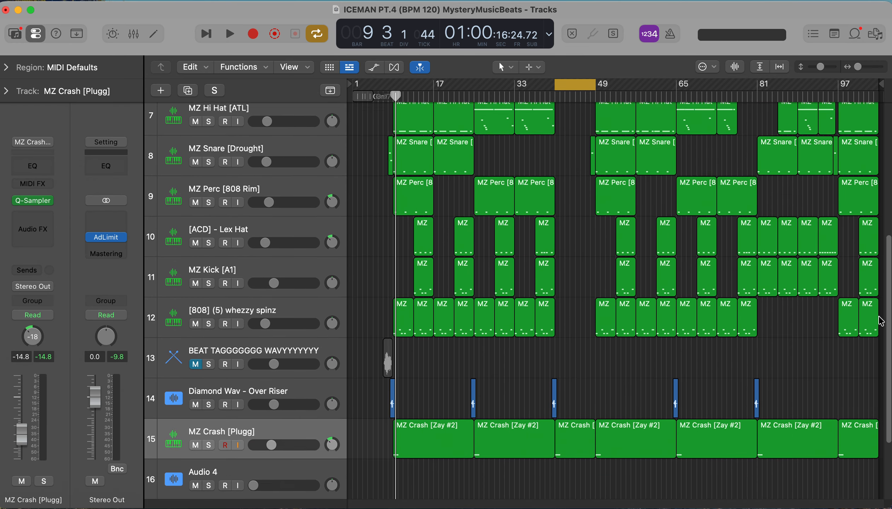
scroll(878, 212, up, 8)
scroll(876, 220, up, 3)
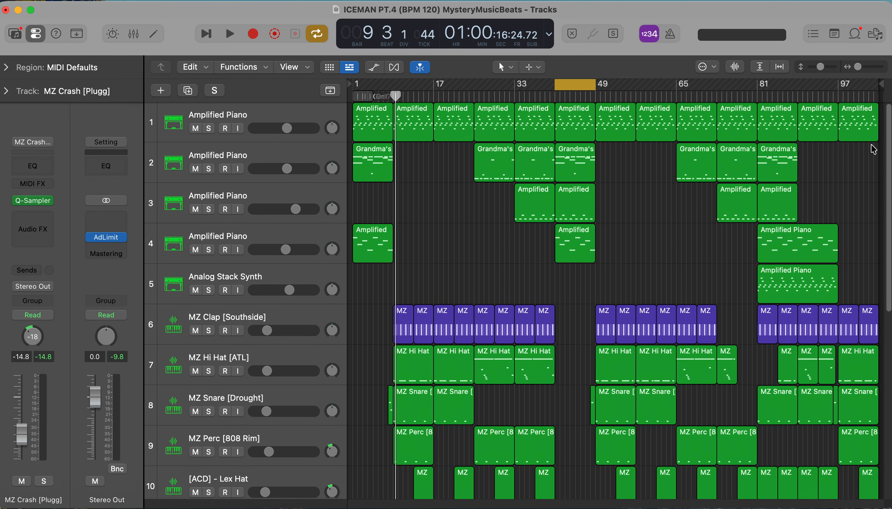
Step: Mark the closing section from bar 97 with the cycle range, return it to bars 1–9, and turn cycling off
drag(588, 89, 888, 94)
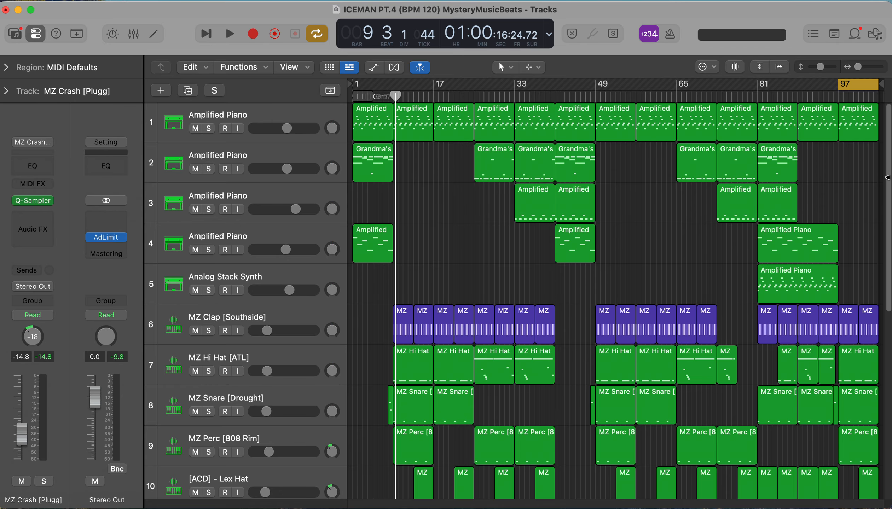
drag(889, 177, 888, 156)
drag(845, 85, 361, 86)
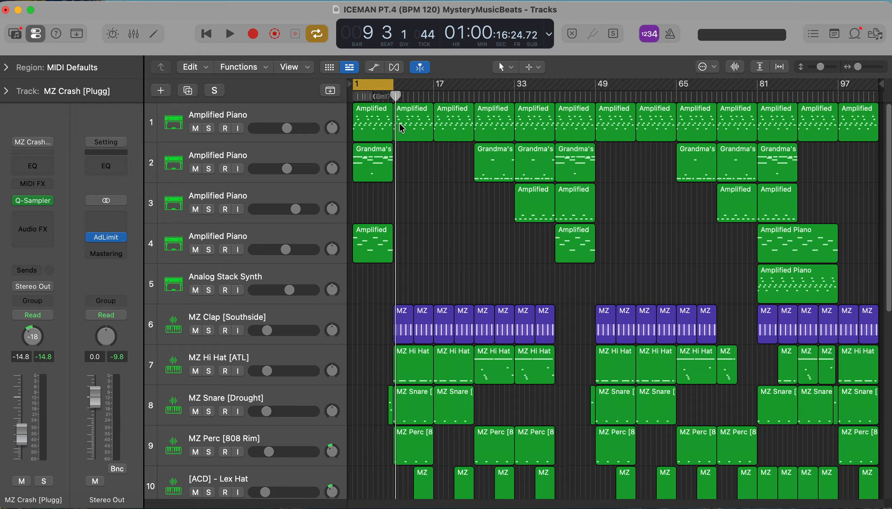
click(377, 85)
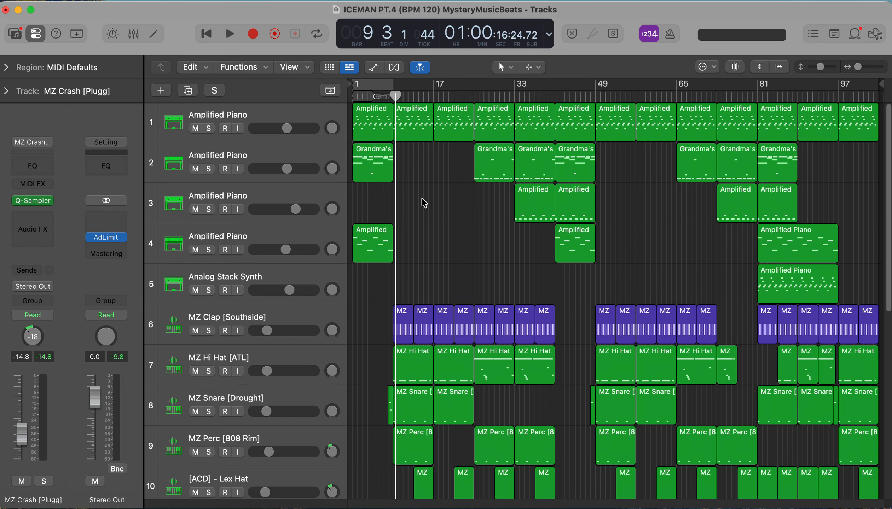
Step: Inspect the Adaptive Limiter settings on the Stereo Out channel and close the plug-in
click(102, 239)
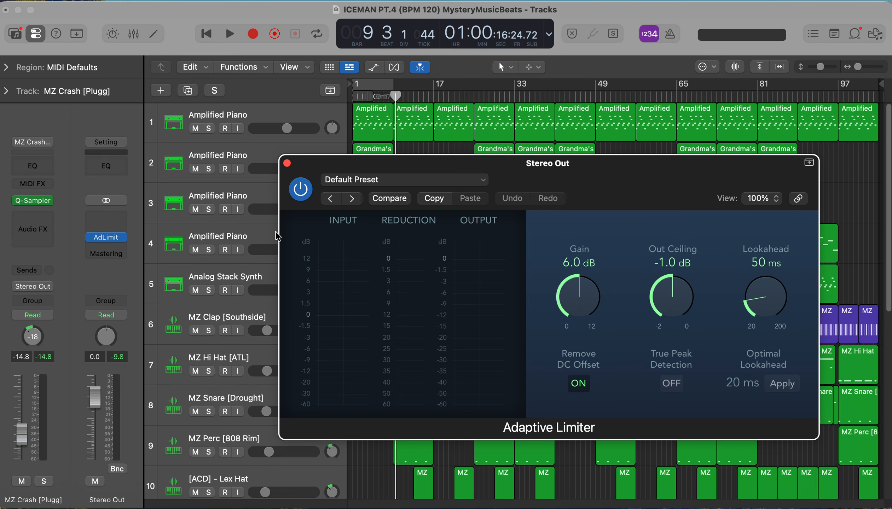
click(287, 163)
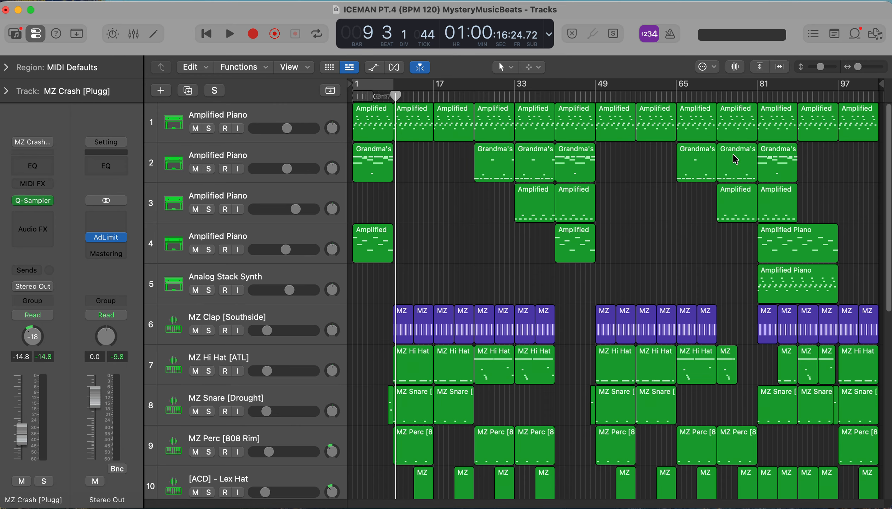
Step: Unmute the beat tag track and return to the first tracks of the arrangement
drag(889, 276, 882, 414)
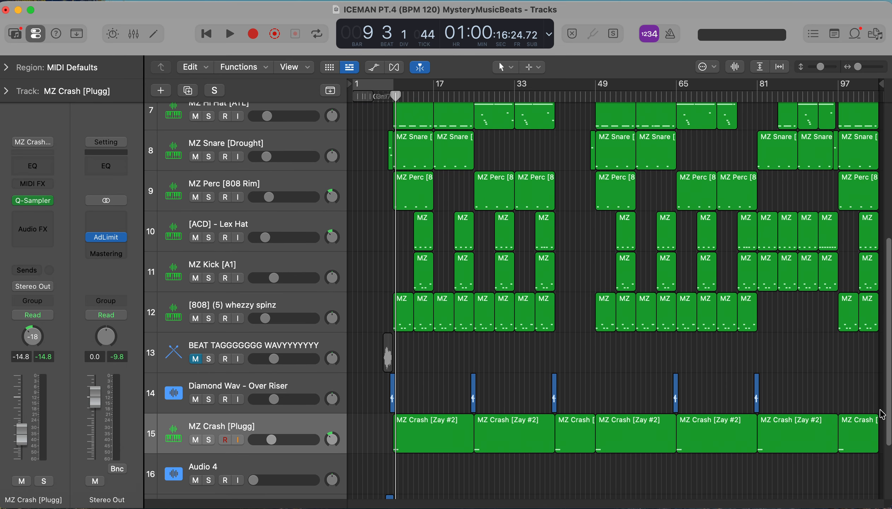
click(195, 359)
drag(886, 273, 877, 115)
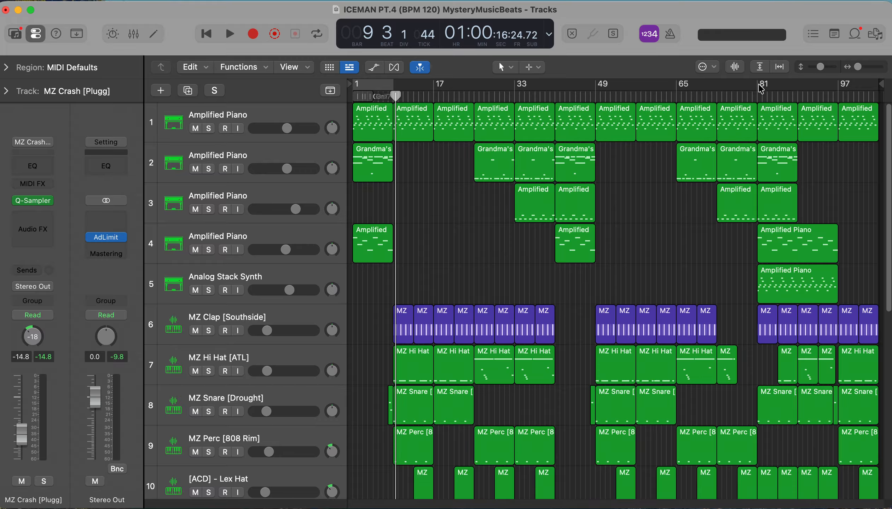
Step: Mark bars 81–97 with the cycle range, set it to bars 1–49, and review all the tracks
drag(761, 89, 838, 89)
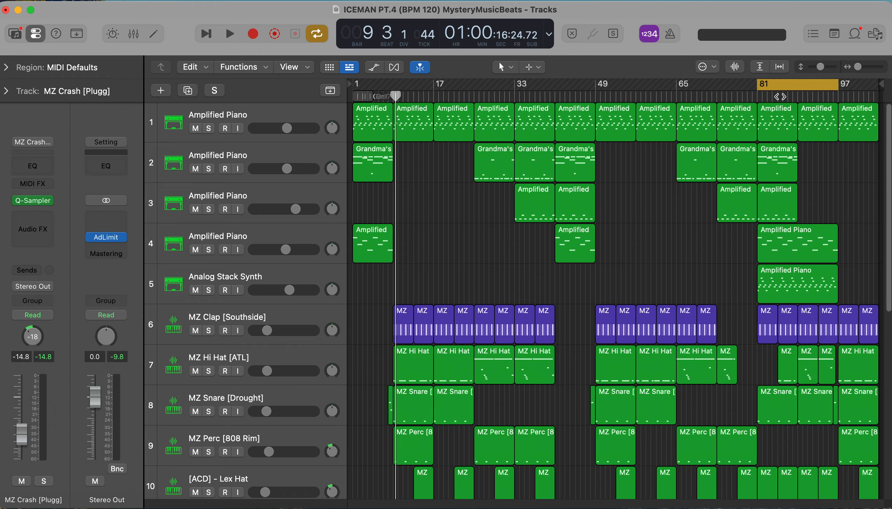
drag(786, 86, 596, 84)
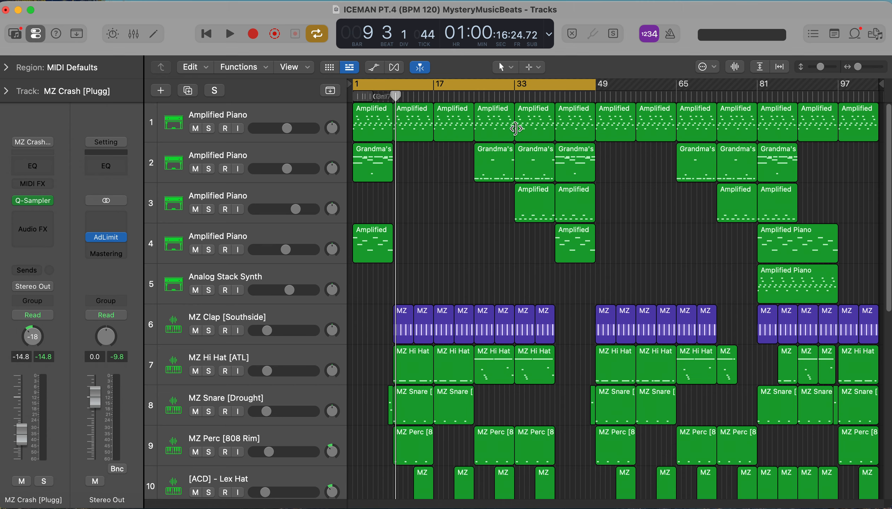
scroll(888, 158, down, 5)
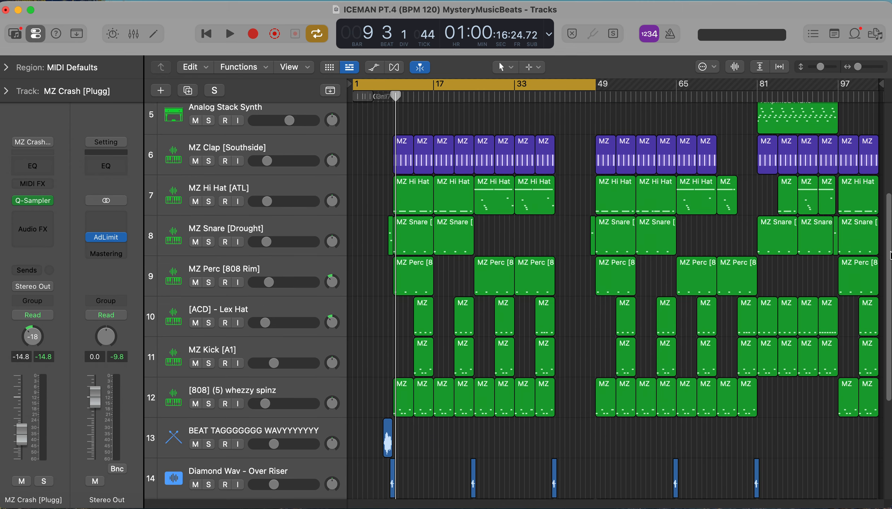
scroll(889, 255, down, 4)
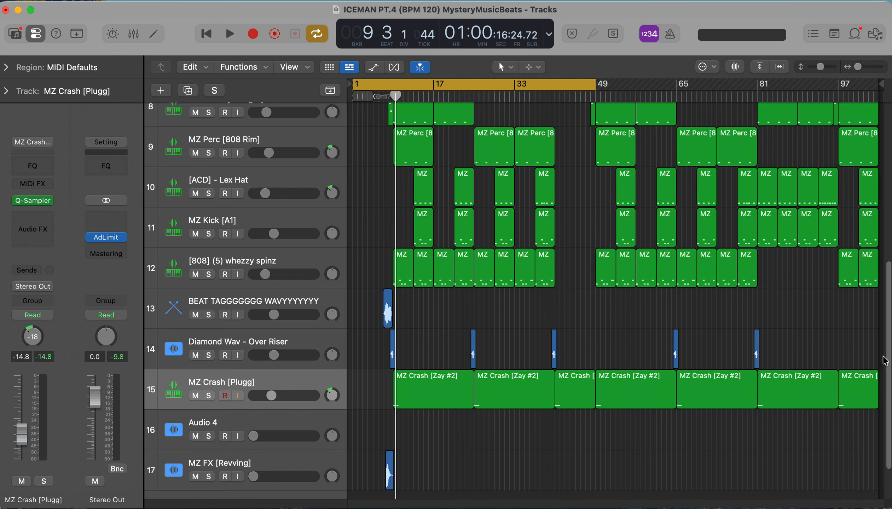
drag(888, 356, 884, 110)
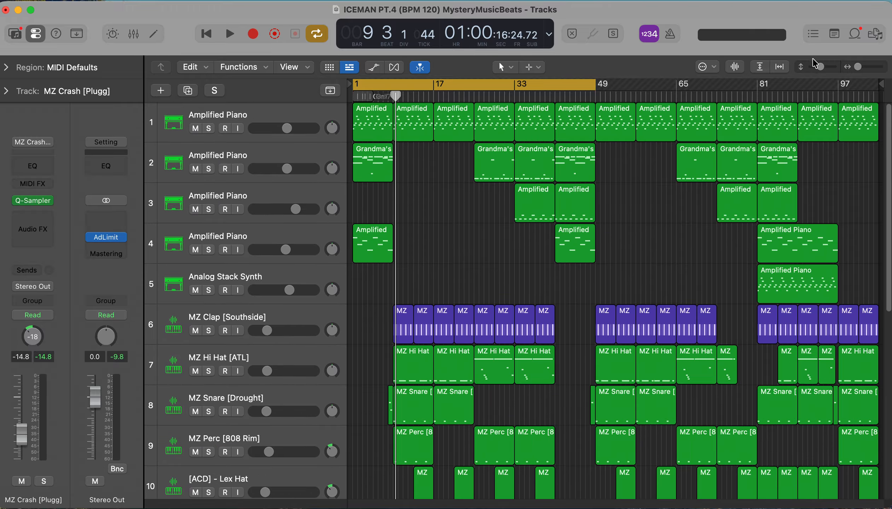
Step: Reduce the track heights to fit more tracks on screen and play the full mix from bar 1 through bar 48
drag(820, 71, 816, 73)
scroll(888, 196, up, 2)
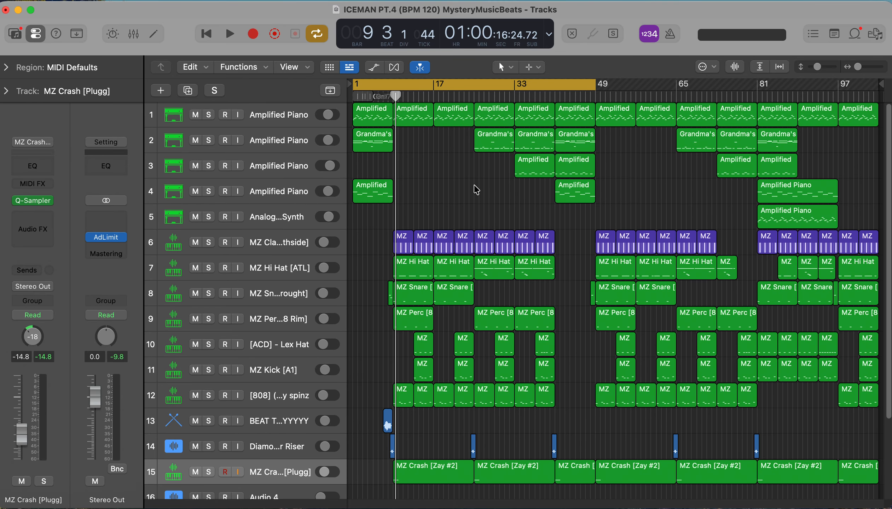
key(space)
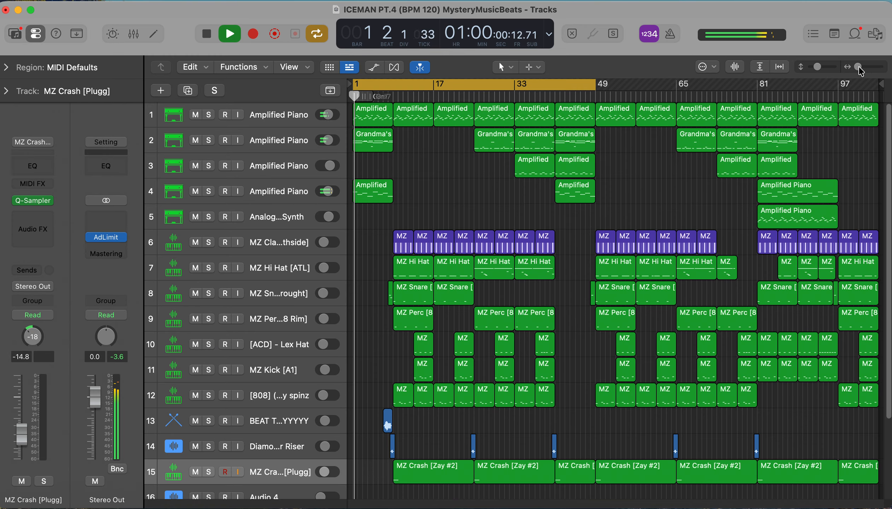
click(816, 69)
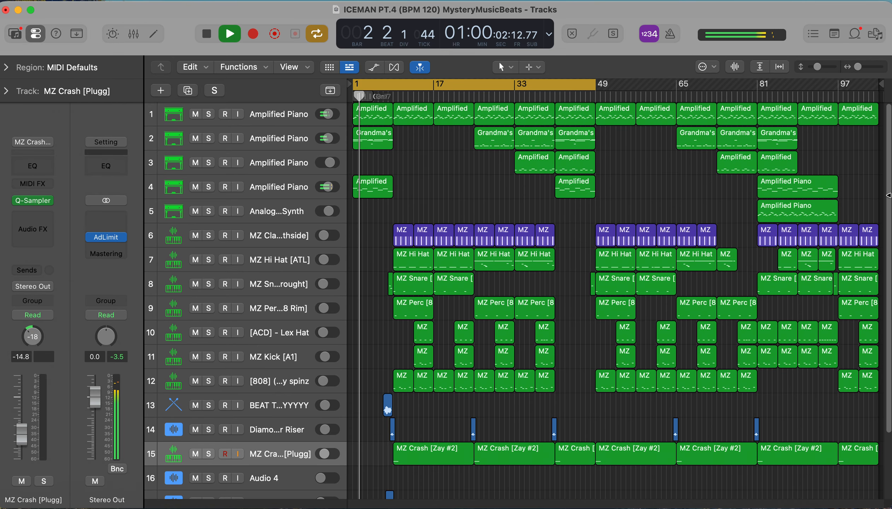
drag(889, 196, 882, 237)
scroll(883, 242, up, 2)
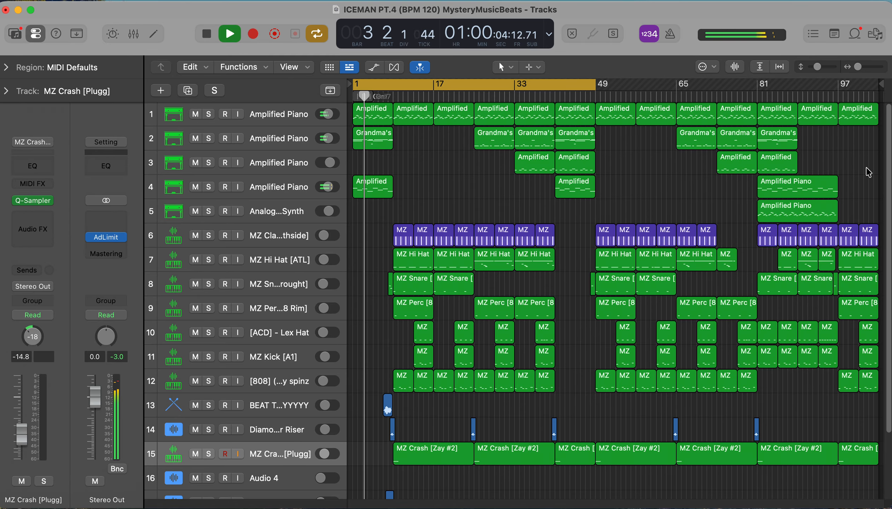
drag(819, 66, 821, 68)
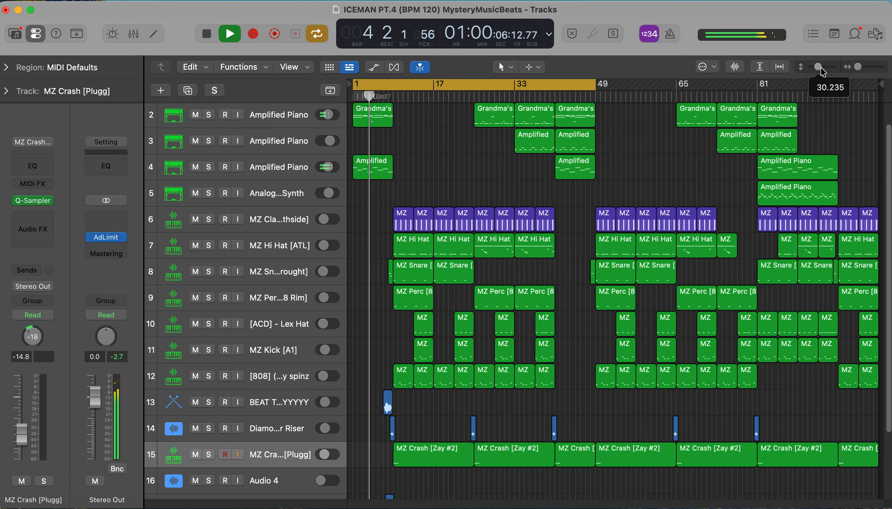
drag(888, 124, 884, 103)
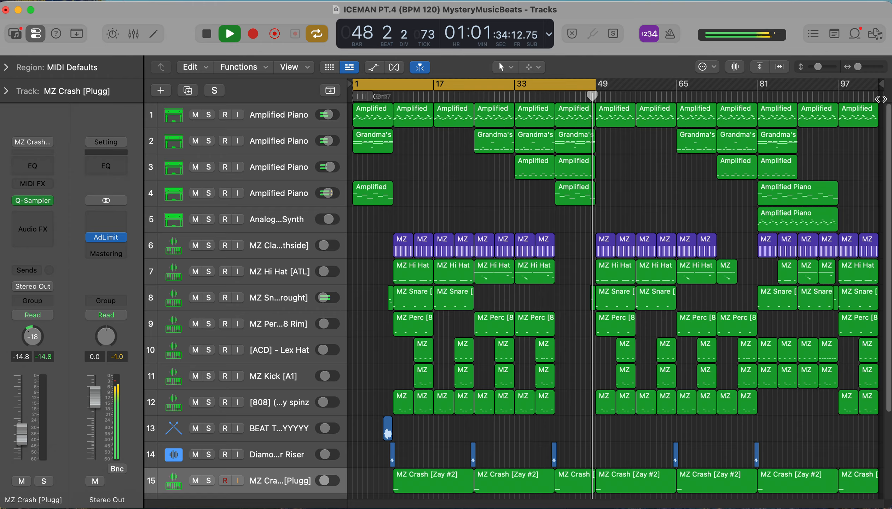
key(space)
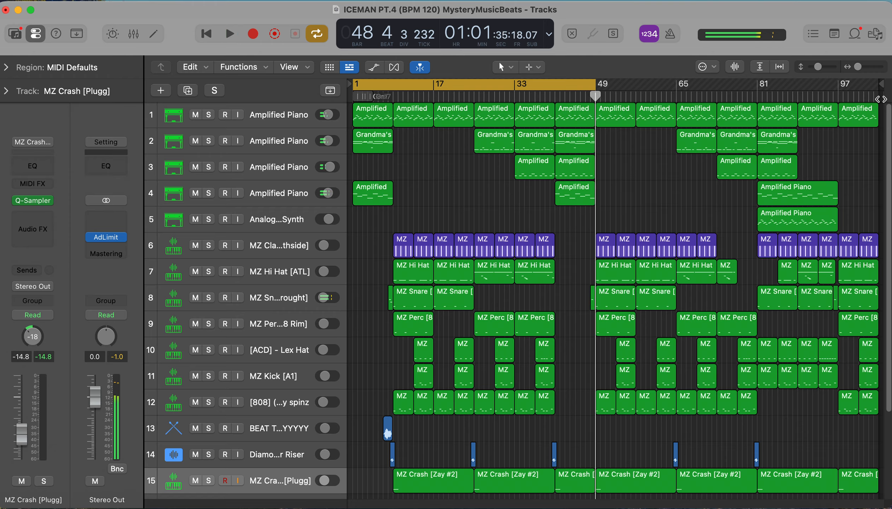